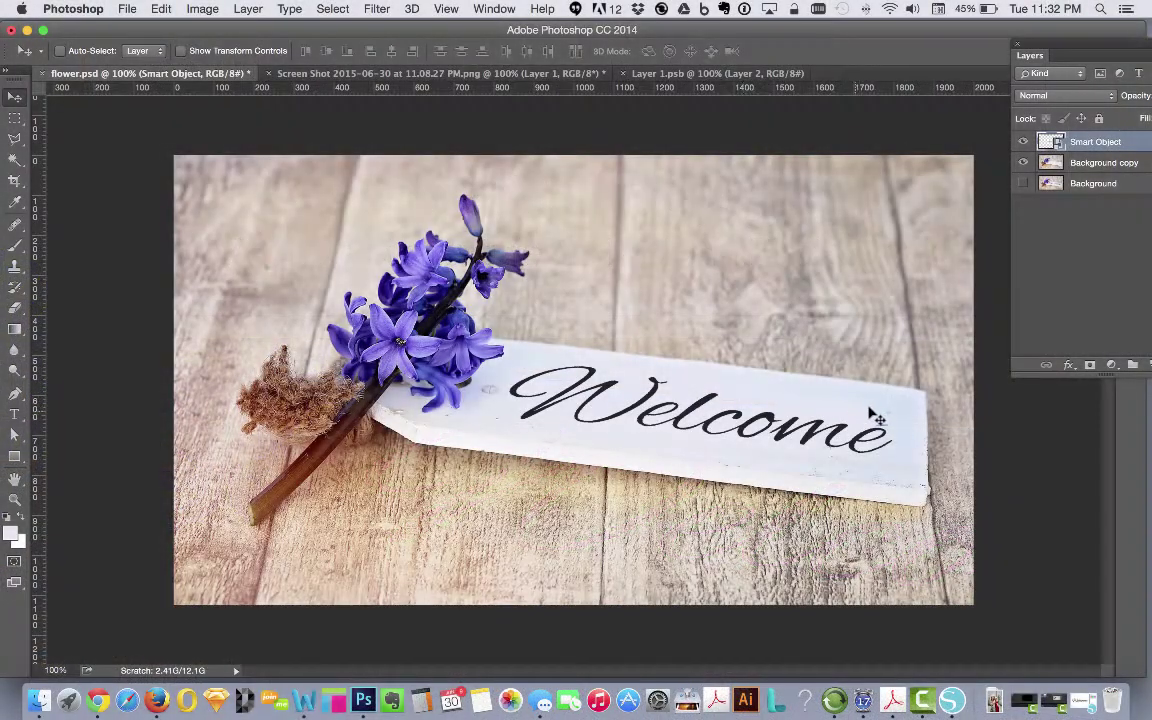
- After viewing the Welcome smart object, open texture.jpg from the Desktop
click(711, 75)
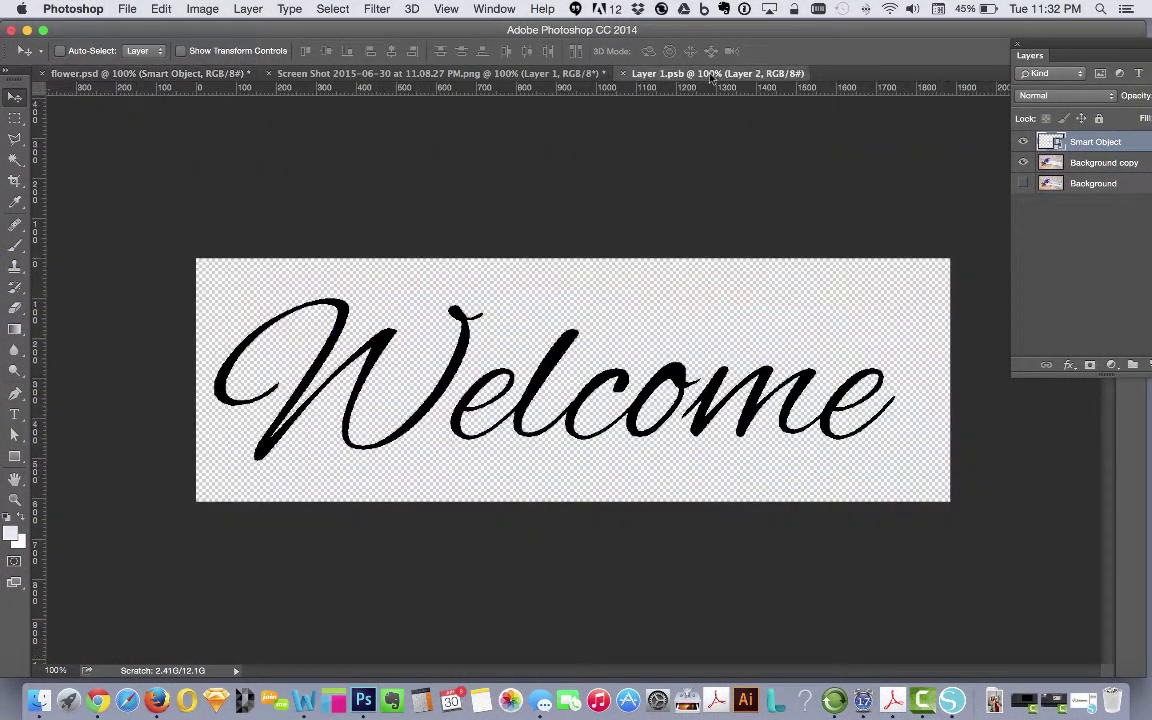
click(155, 77)
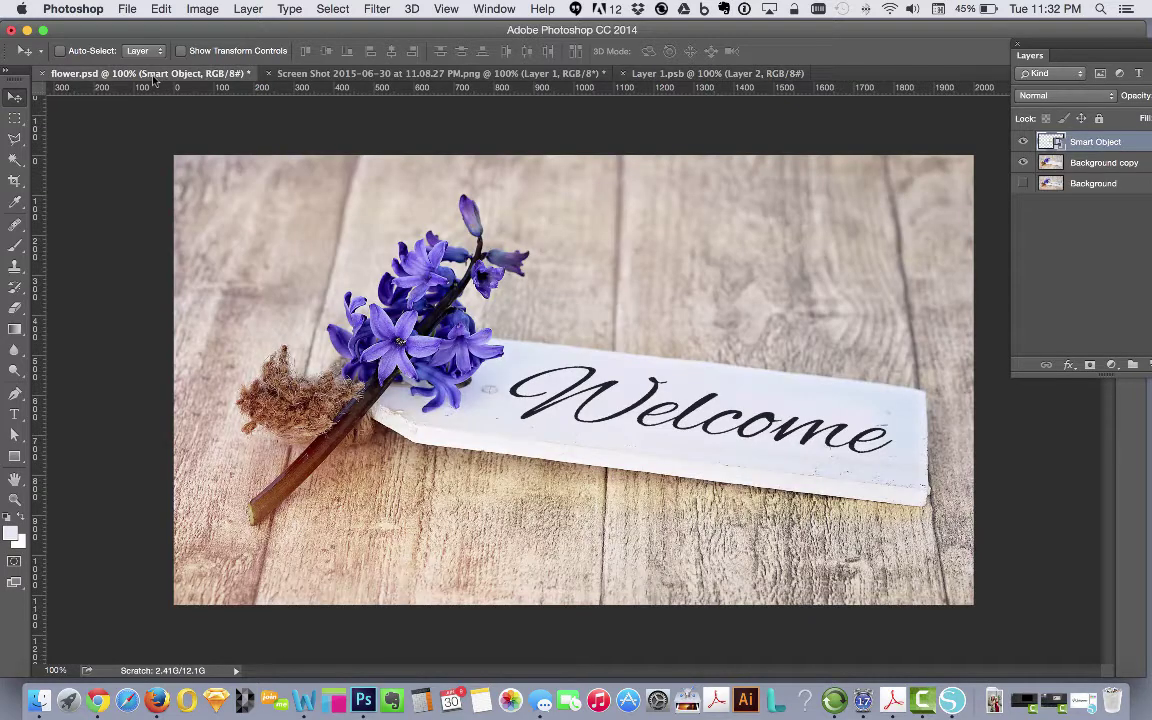
click(127, 8)
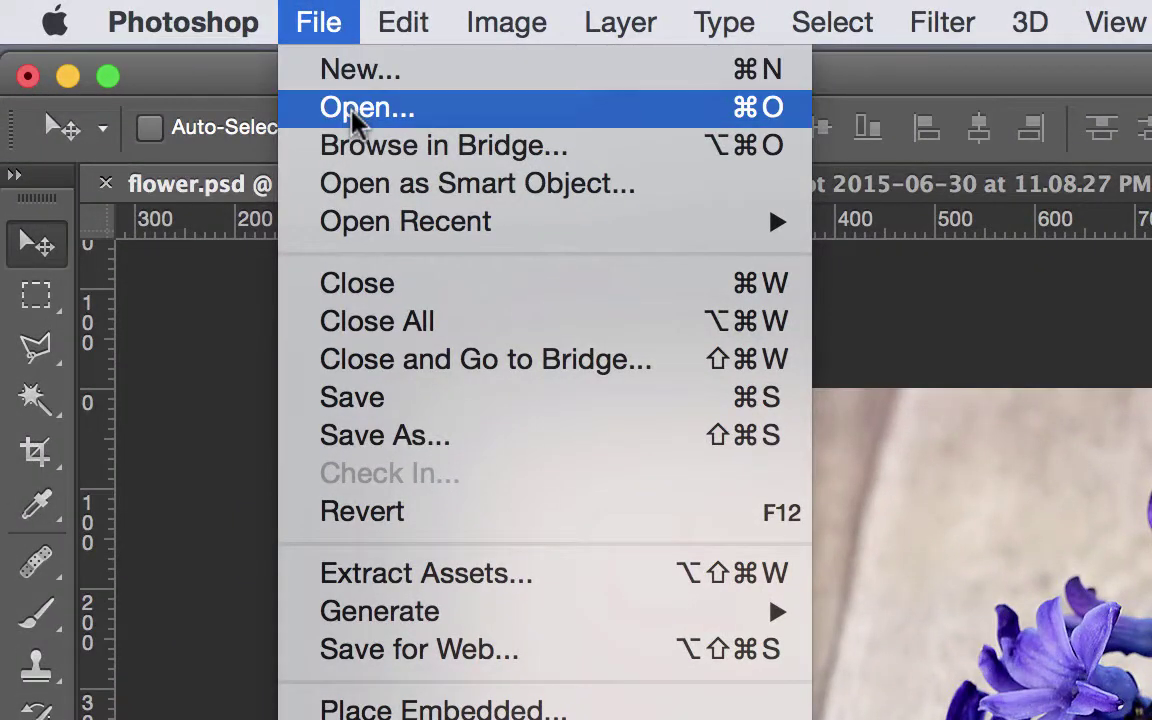
click(360, 108)
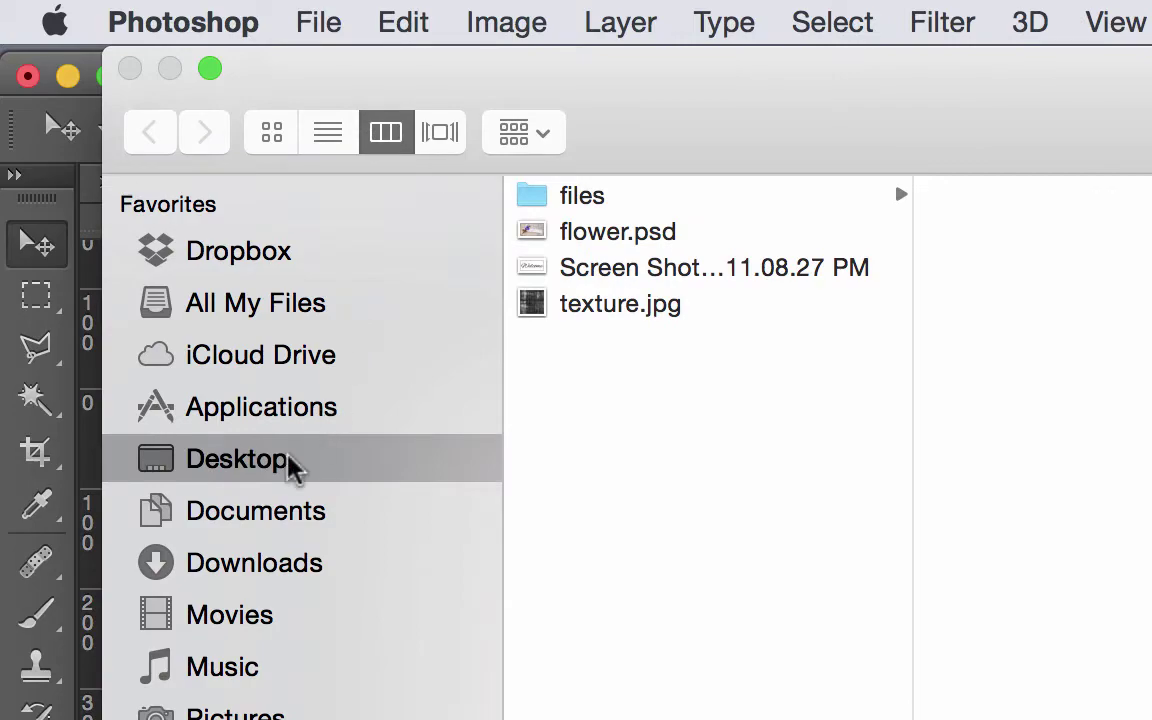
click(617, 306)
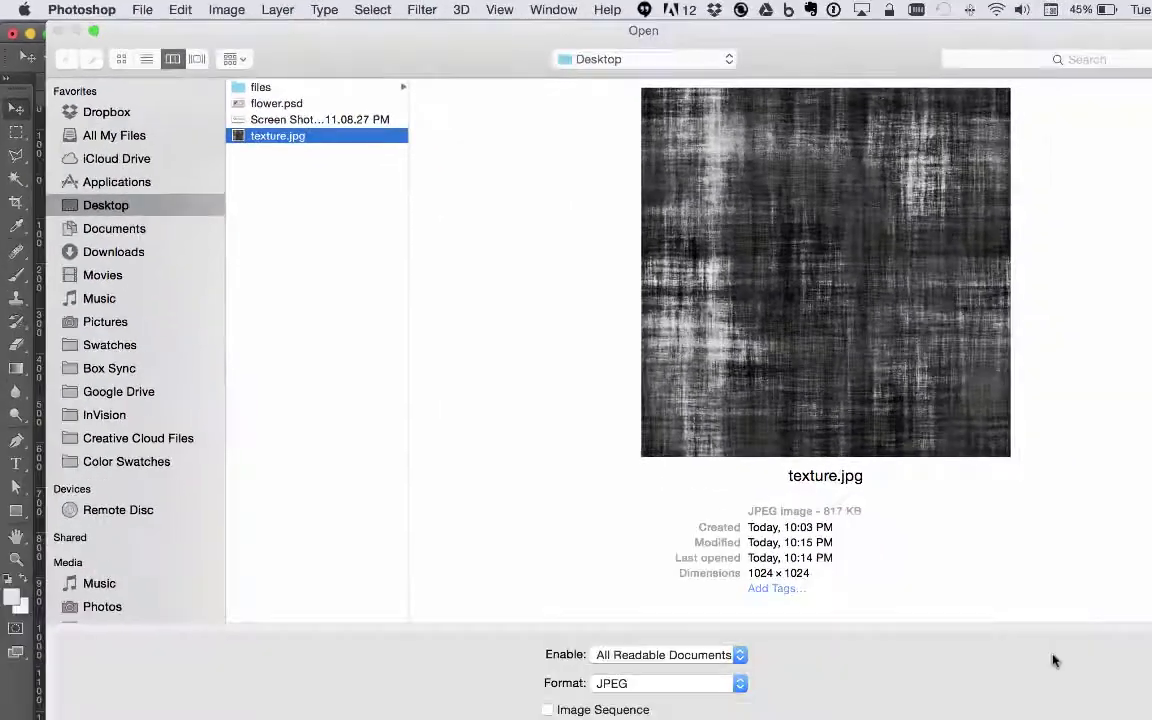
click(1151, 719)
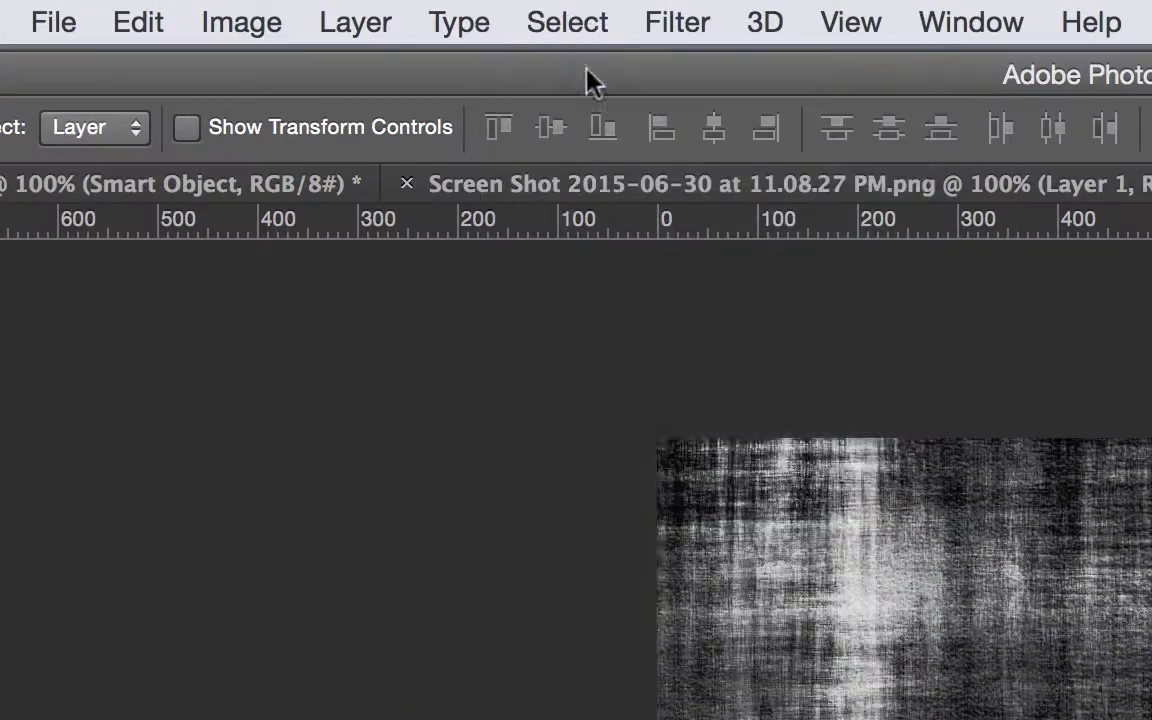
- Copy the entire grunge texture and close texture.jpg, returning to flower.psd
click(150, 13)
click(193, 314)
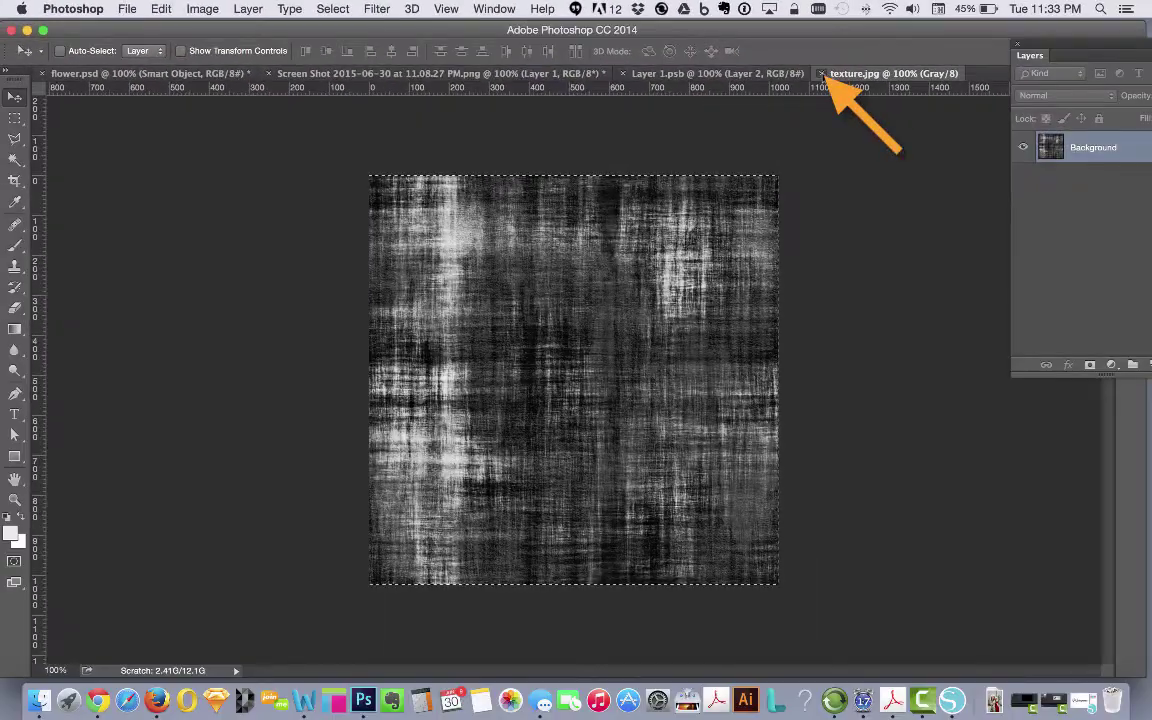
click(818, 73)
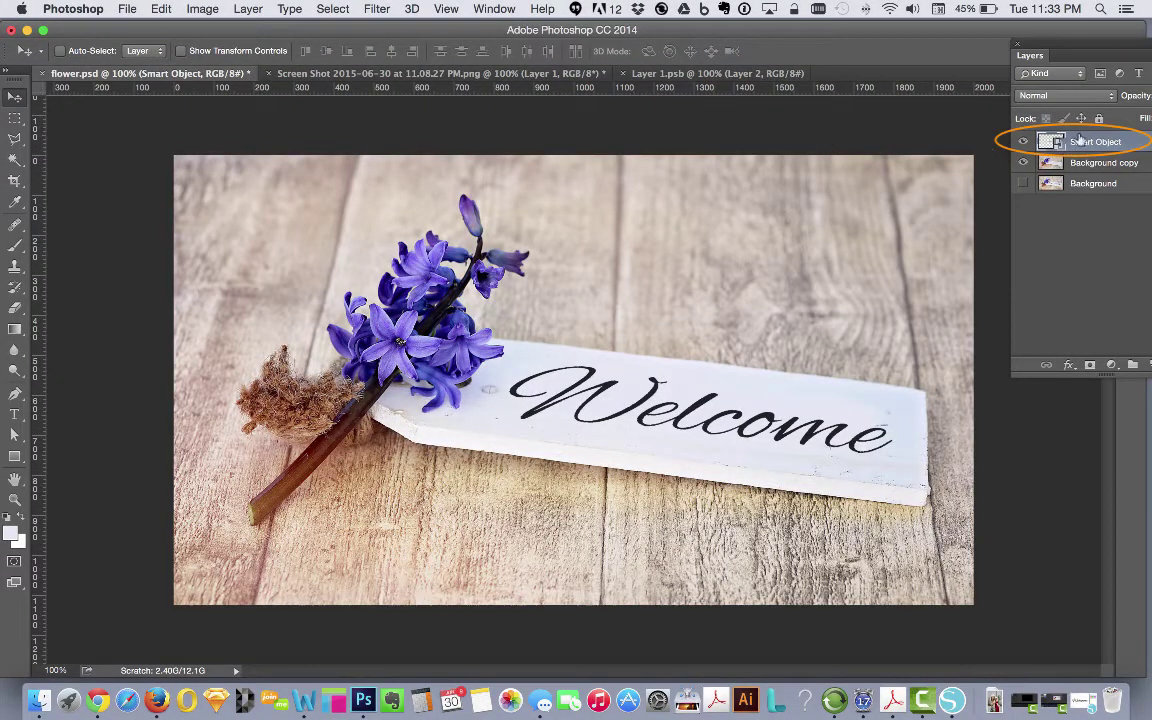
- Paste the grunge texture into flower.psd and move it over the tag
click(161, 9)
click(184, 151)
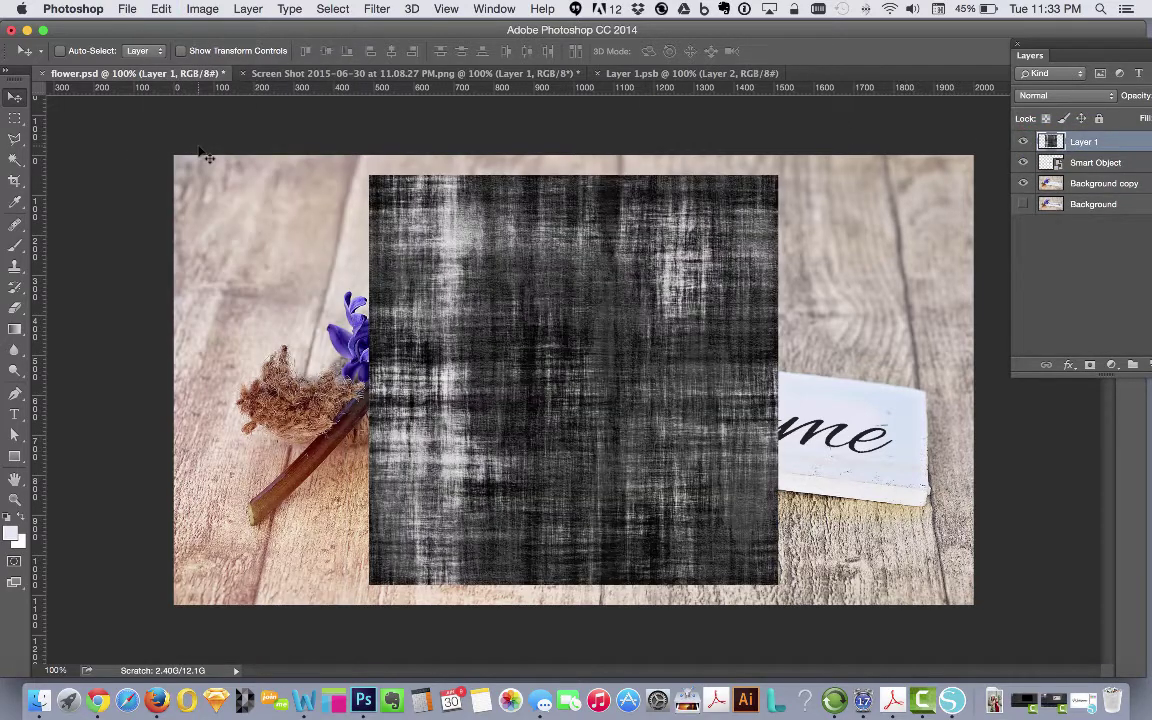
drag(497, 222, 640, 230)
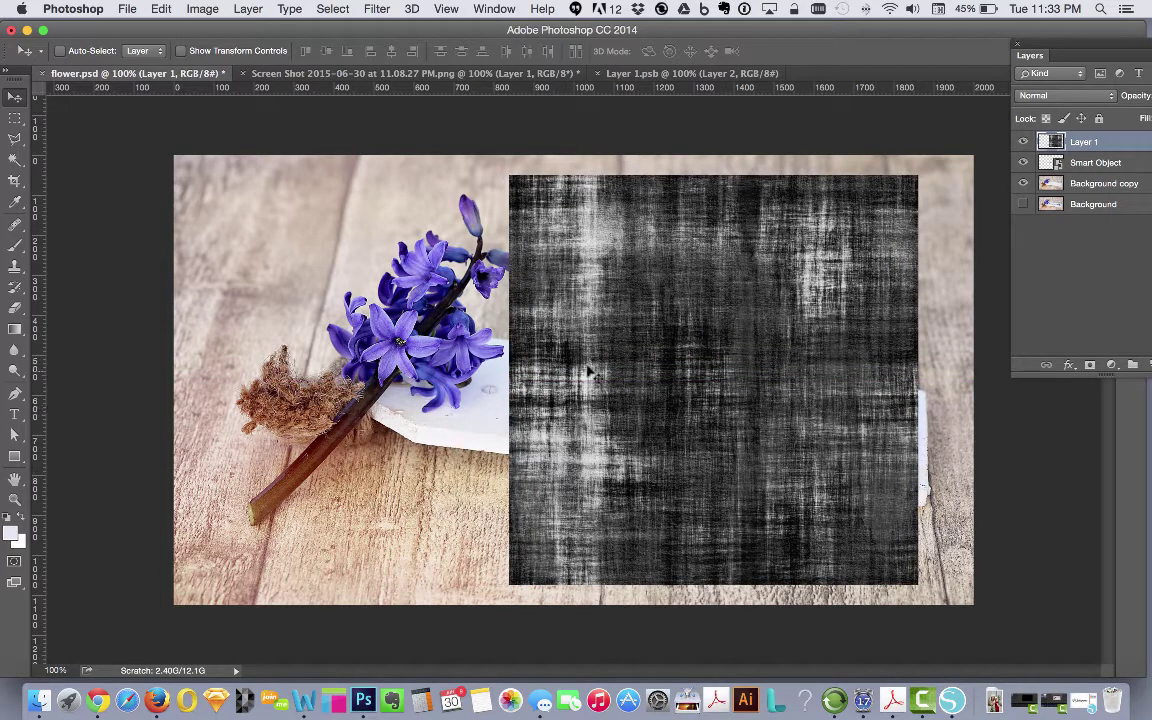
drag(1097, 47, 1023, 40)
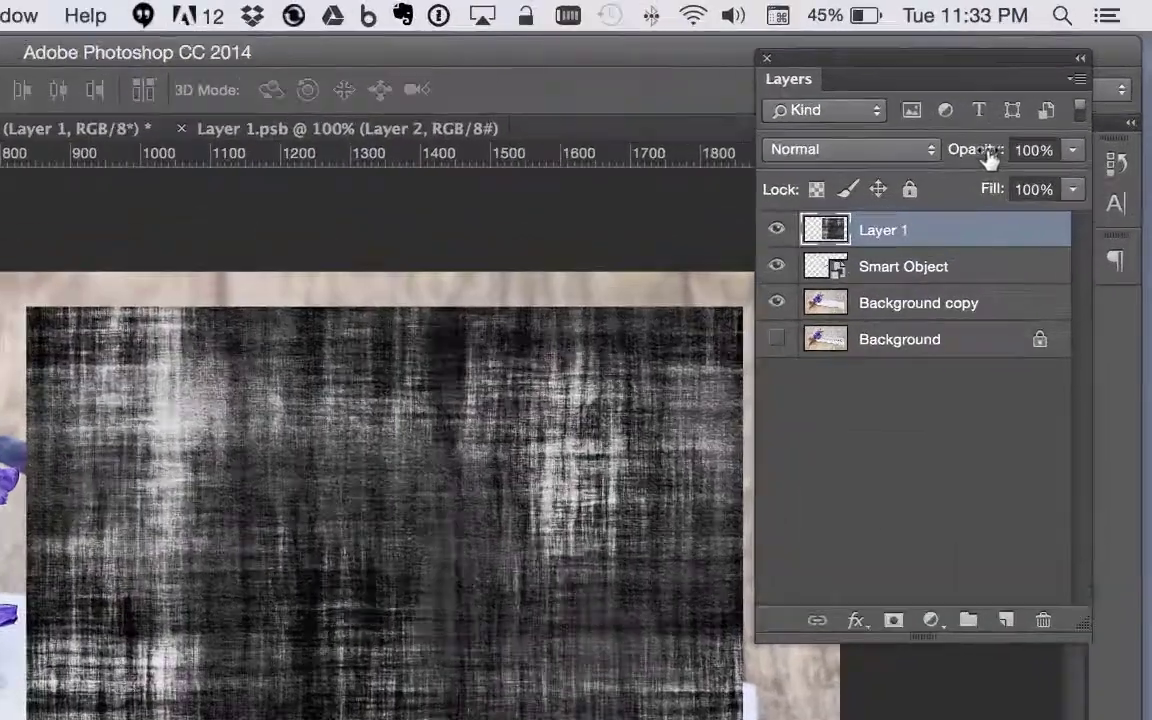
- Try 73% and 68% opacity, nudge the texture over Welcome, then restore 100% opacity
drag(1057, 88, 1037, 89)
drag(866, 226, 854, 224)
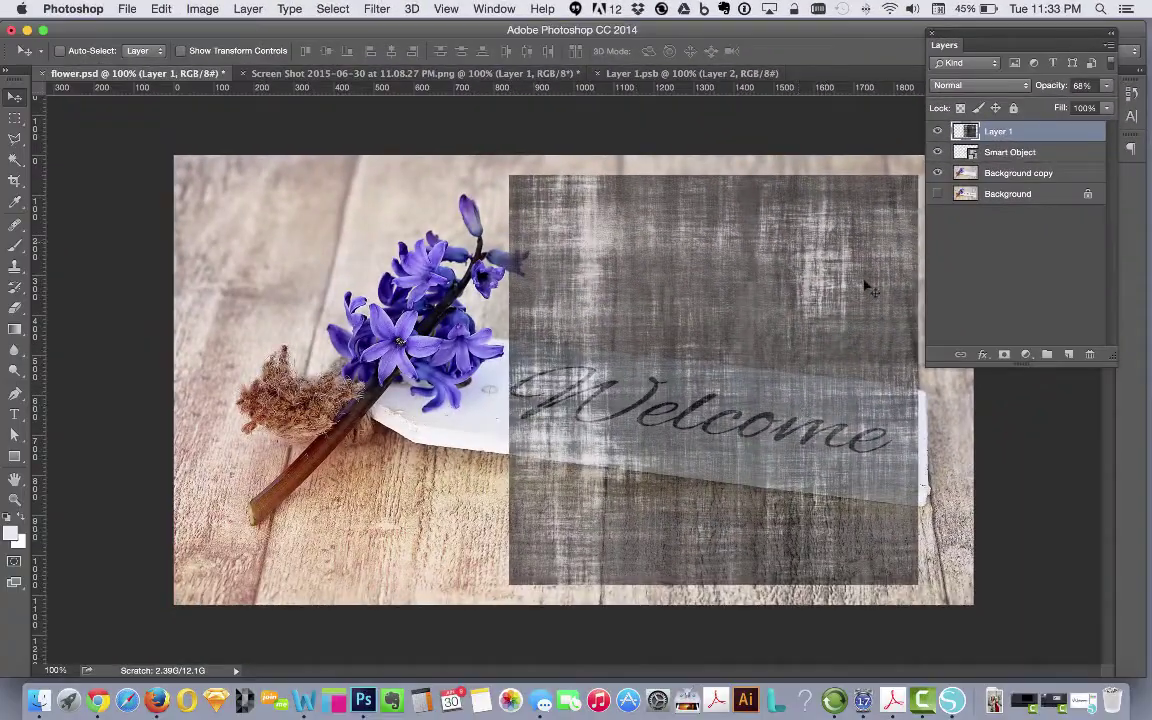
drag(778, 334, 766, 334)
drag(1045, 88, 1080, 88)
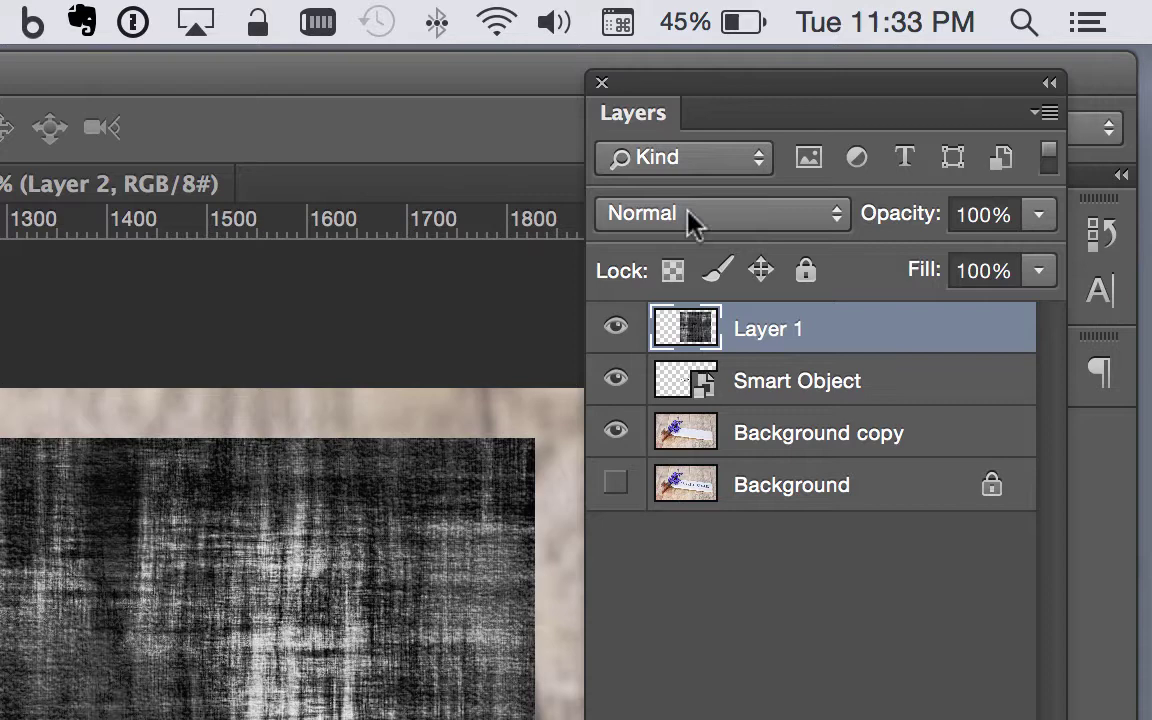
- Change the grunge texture Layer 1 blend mode to Screen
click(812, 216)
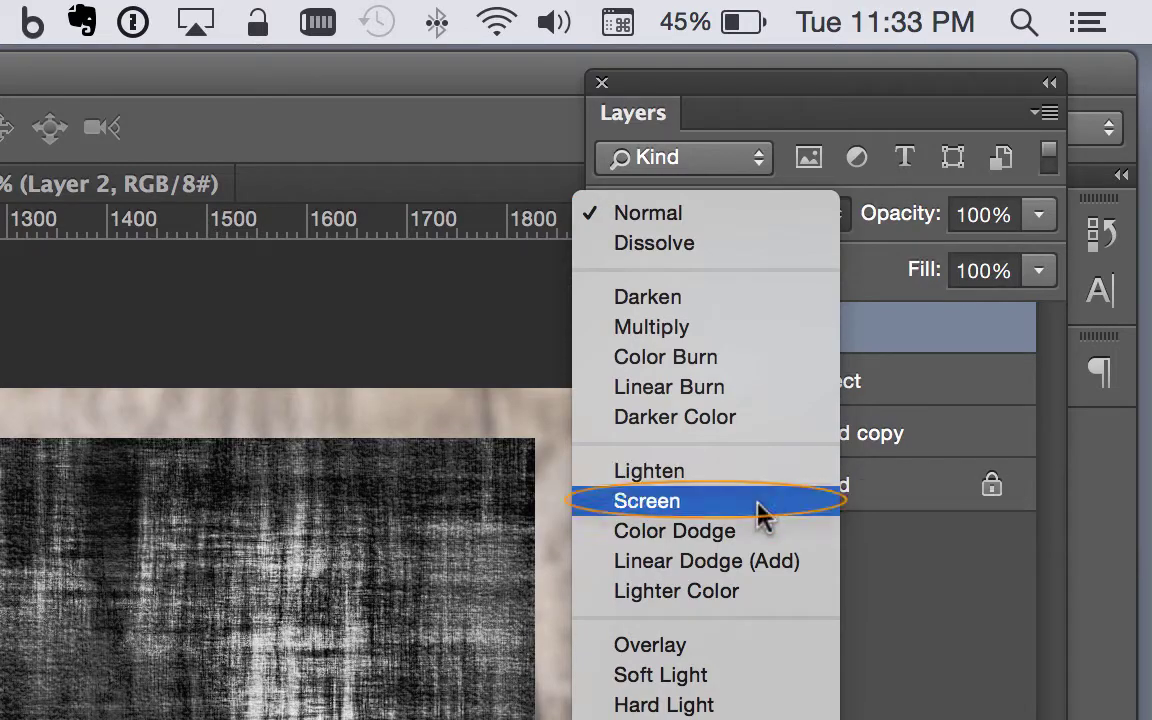
click(666, 503)
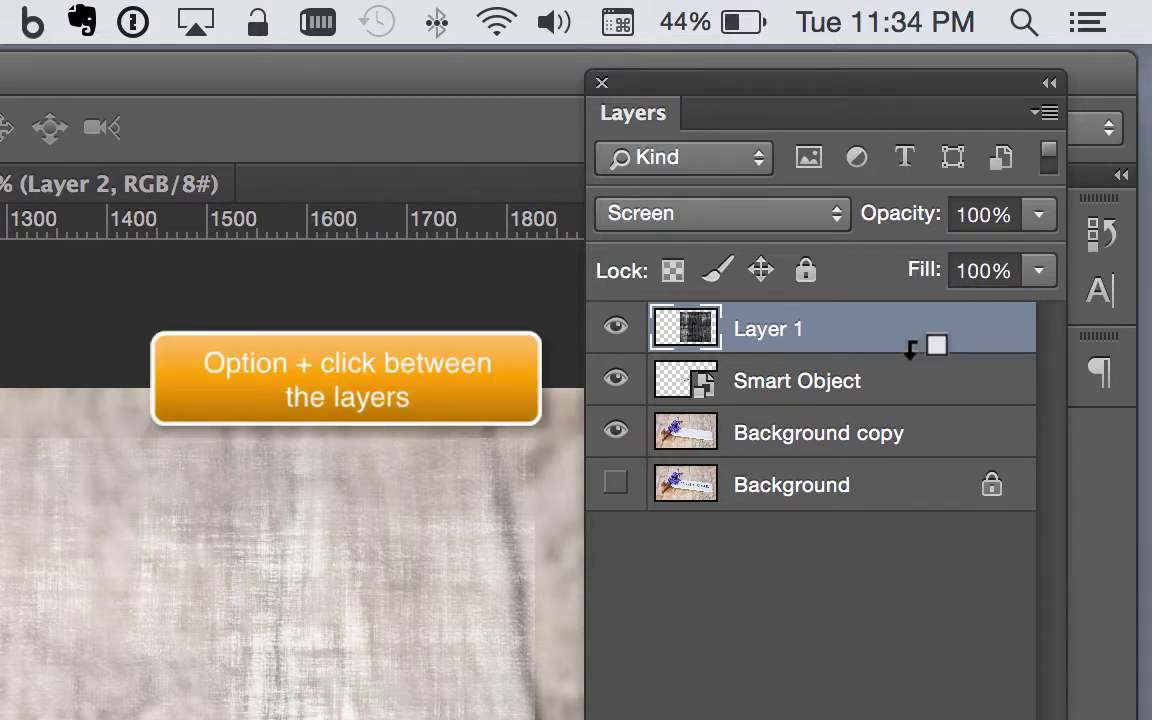
- Clip Layer 1 to the Welcome Smart Object and set the Smart Object's opacity to 81%
alt+click(912, 350)
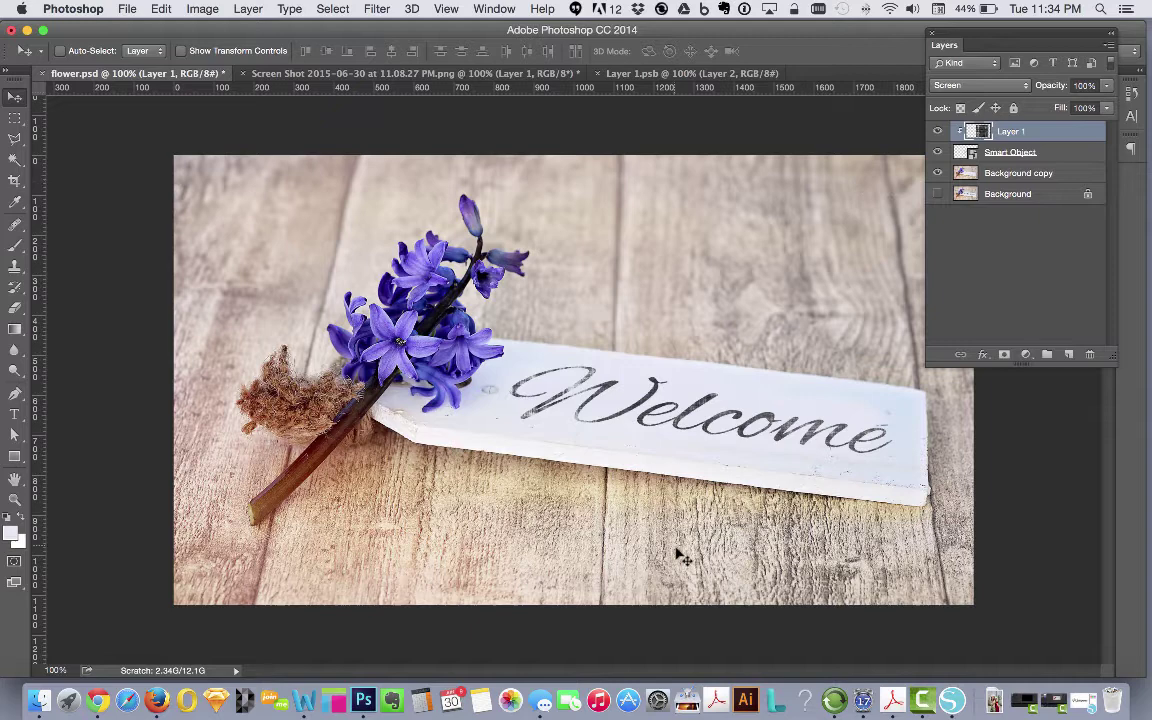
click(985, 152)
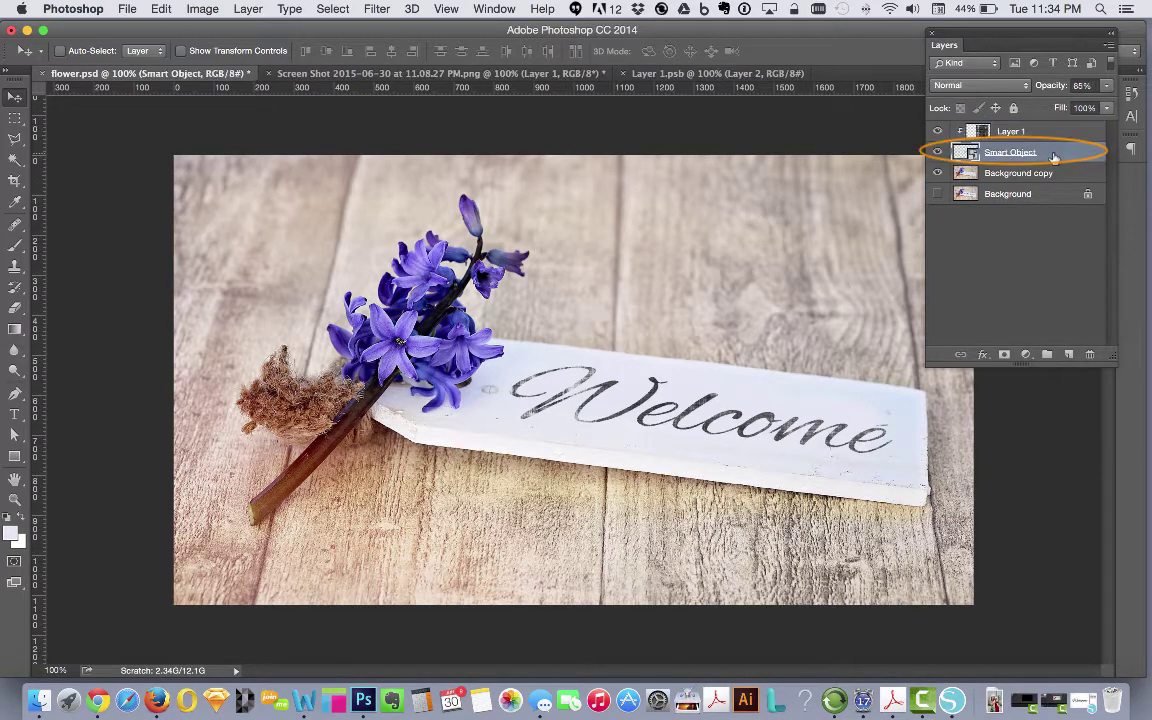
mouse_move(1065, 85)
mouse_down()
mouse_move(1100, 85)
mouse_move(1040, 90)
mouse_up()
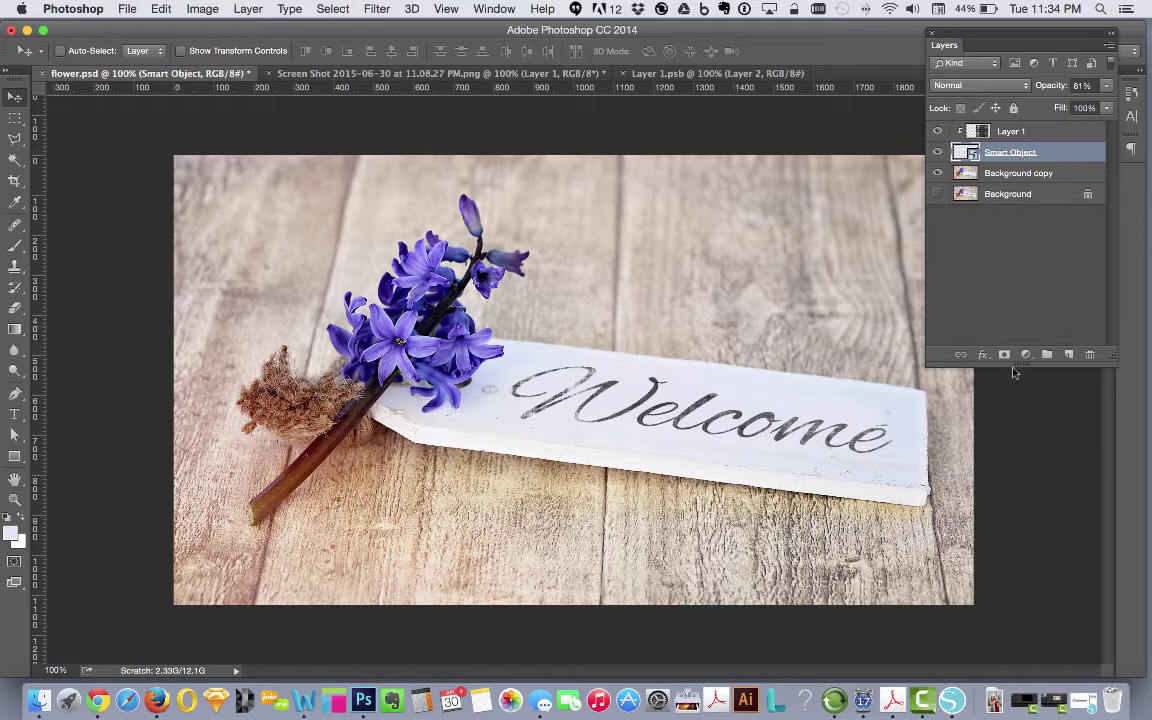
- Give the Smart Object a Color Overlay effect in saturated blue #1818ec
click(980, 356)
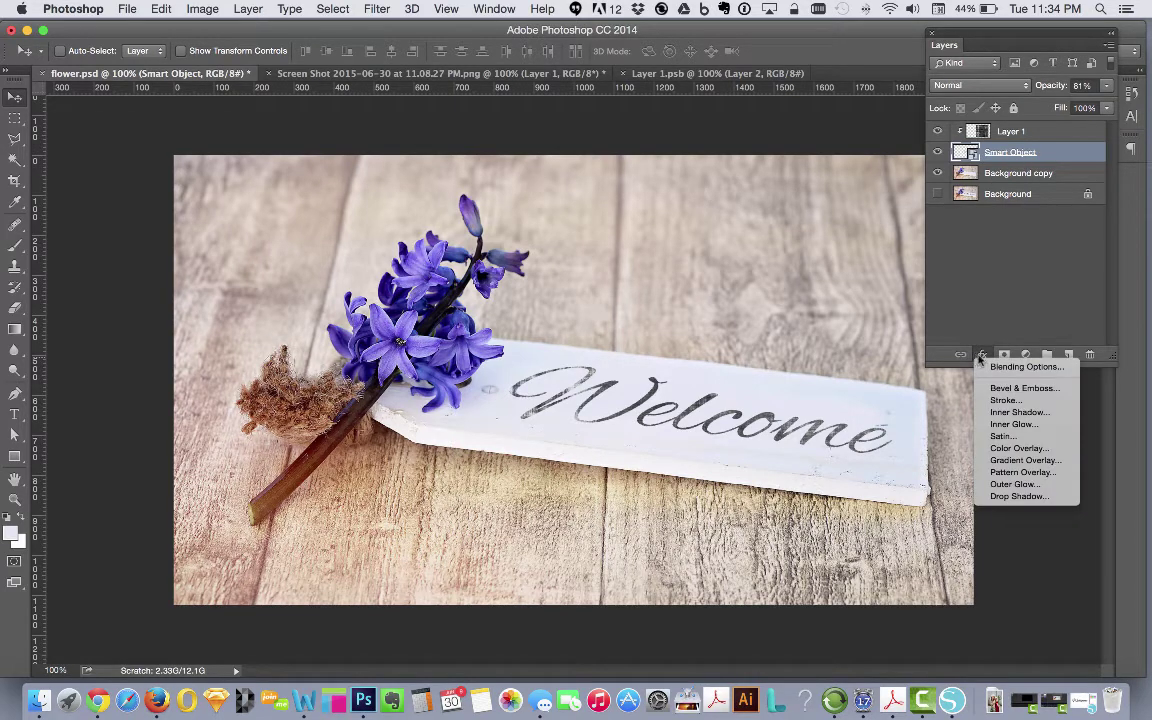
click(1020, 448)
drag(684, 115, 870, 105)
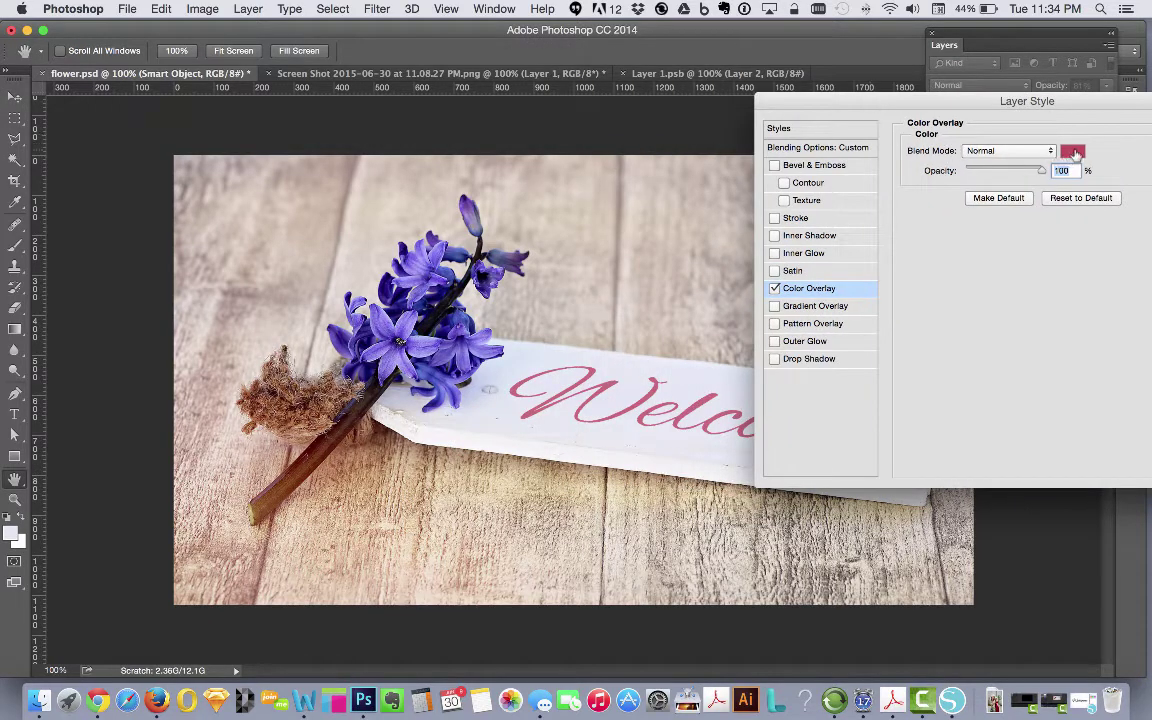
click(1070, 150)
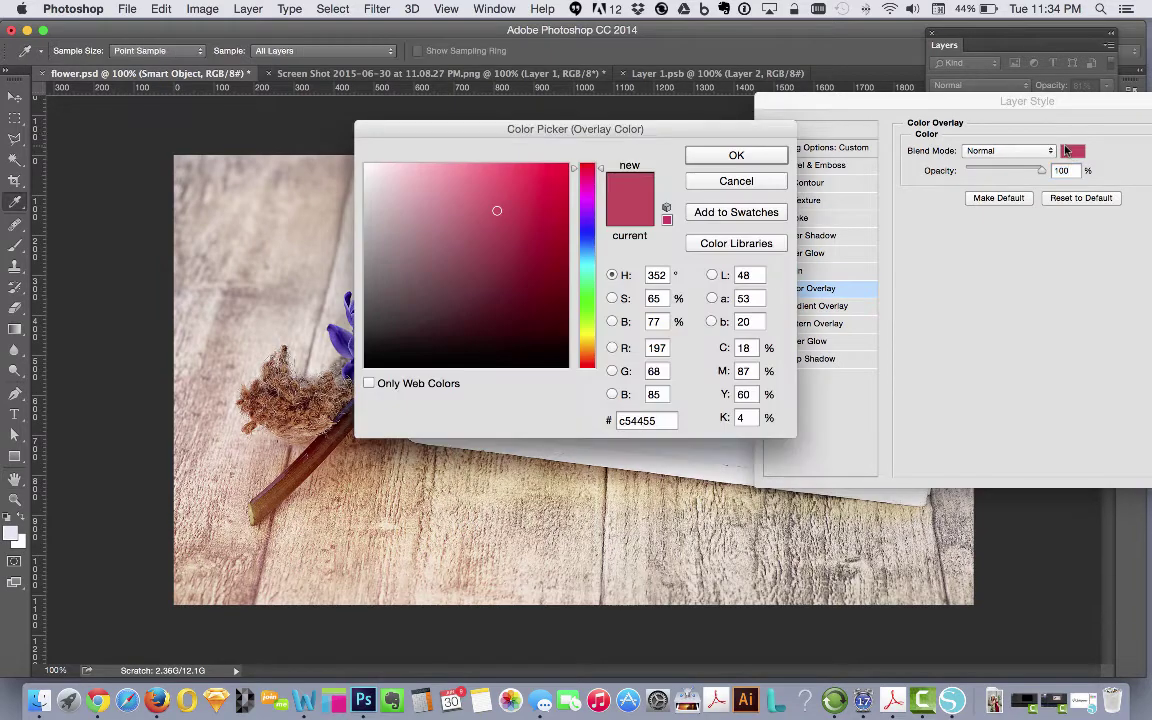
click(590, 232)
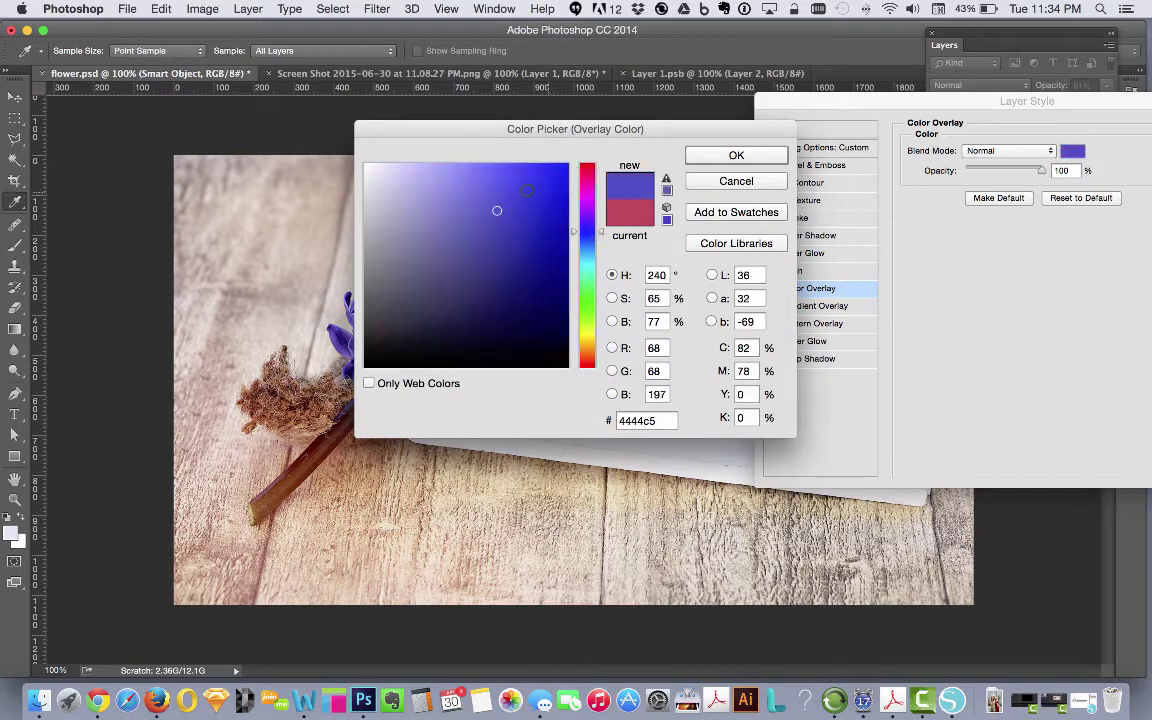
click(445, 178)
click(552, 178)
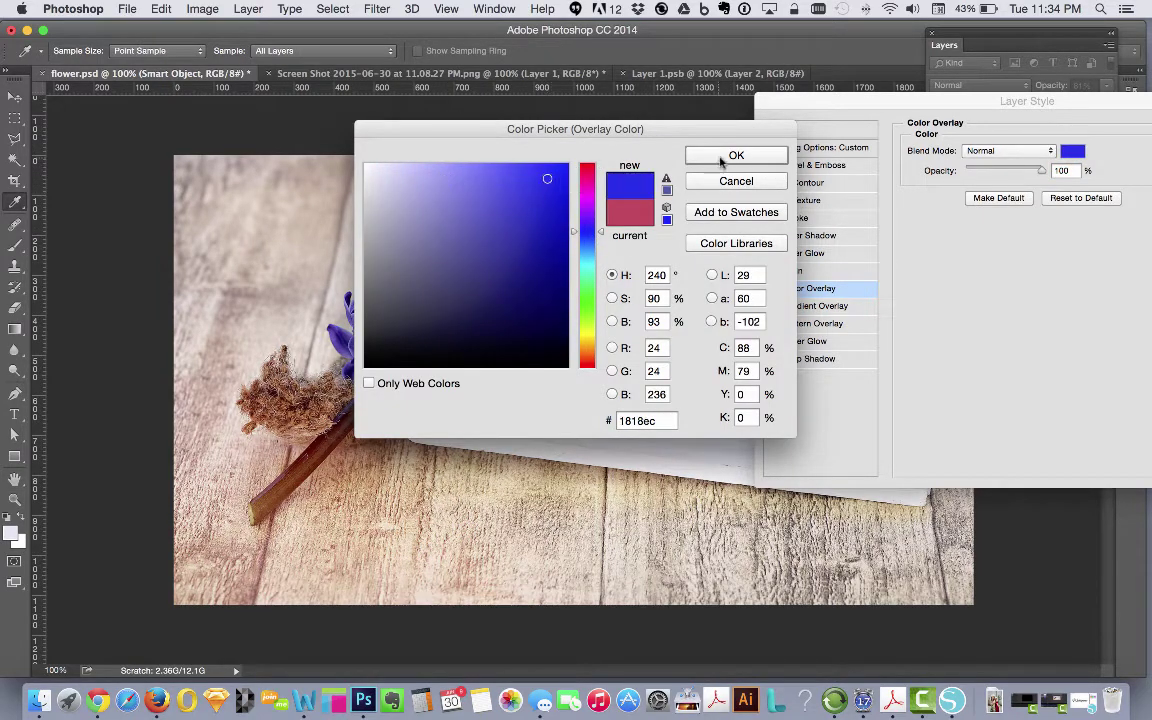
click(722, 153)
drag(876, 115, 266, 194)
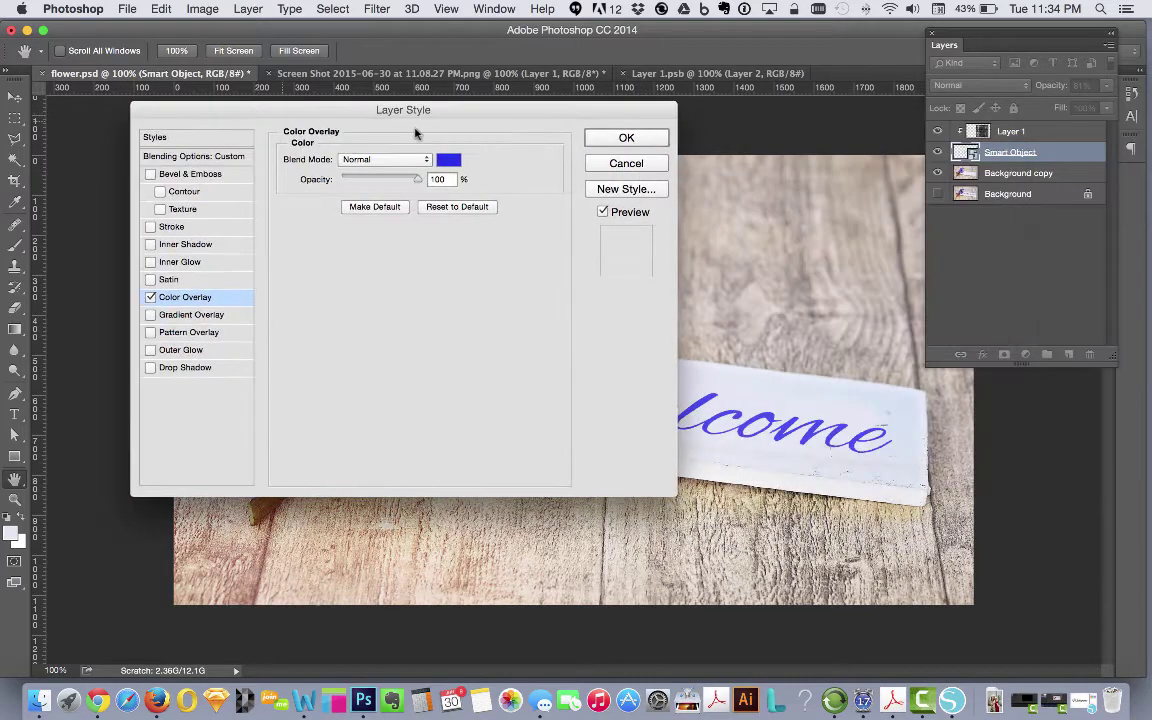
click(622, 143)
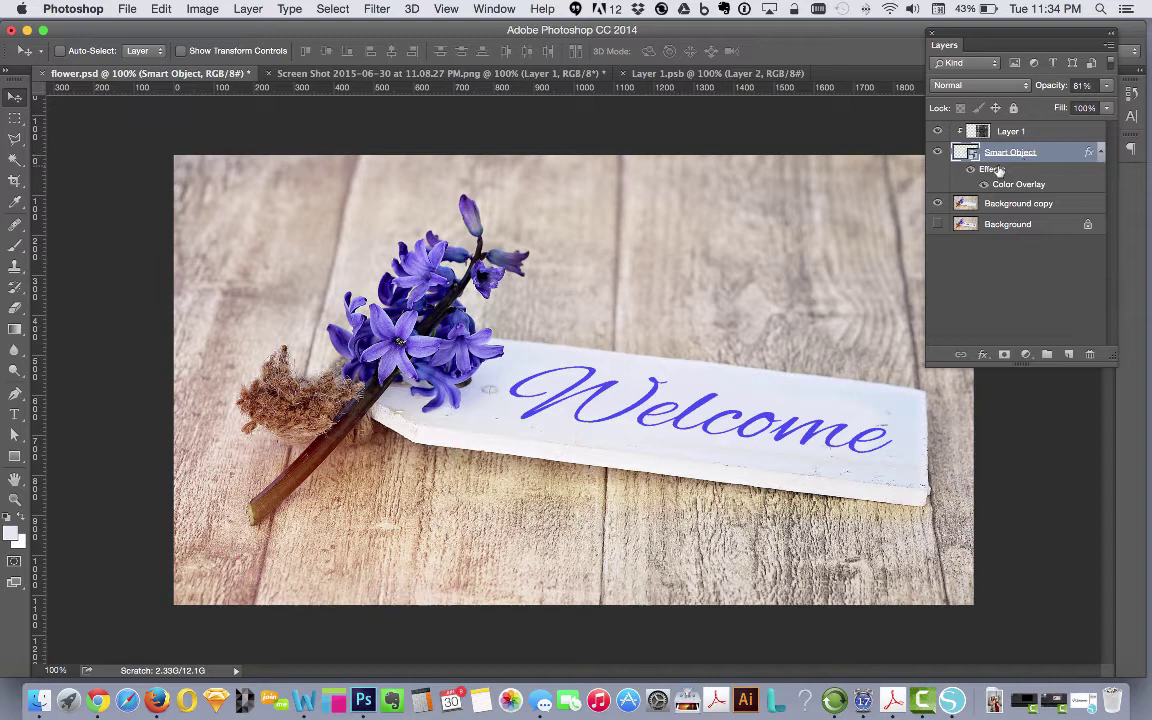
- Release Layer 1's clipping mask and load the Welcome lettering as a selection
click(1054, 133)
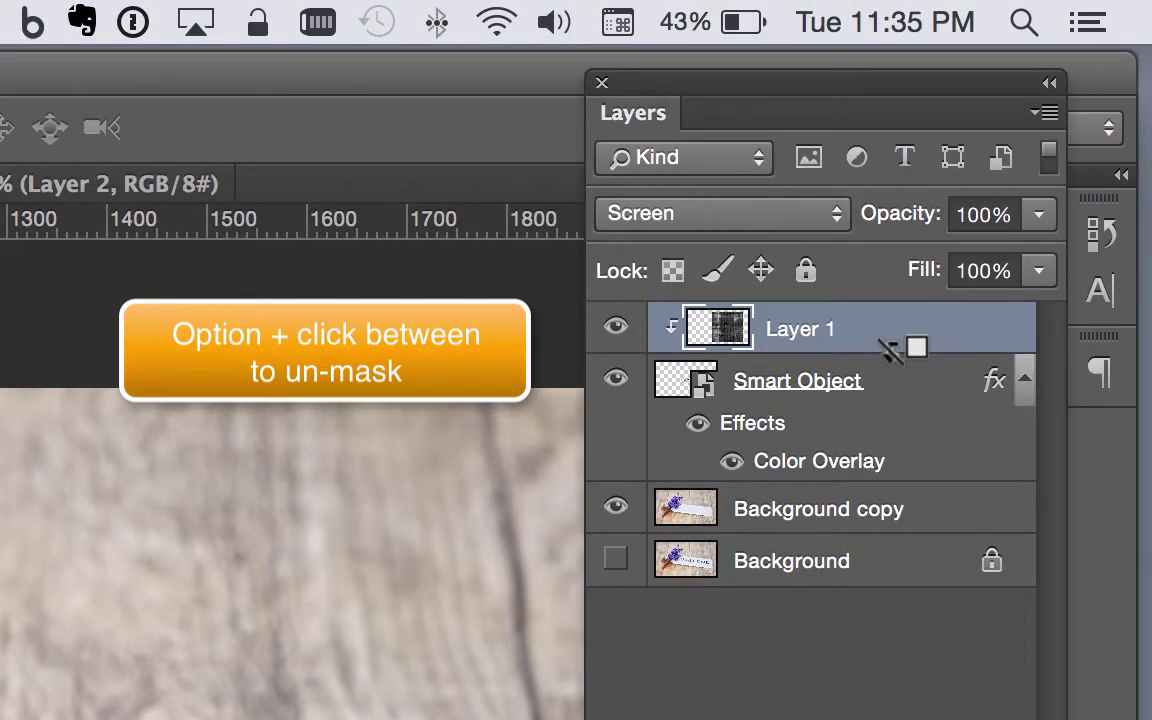
alt+click(889, 348)
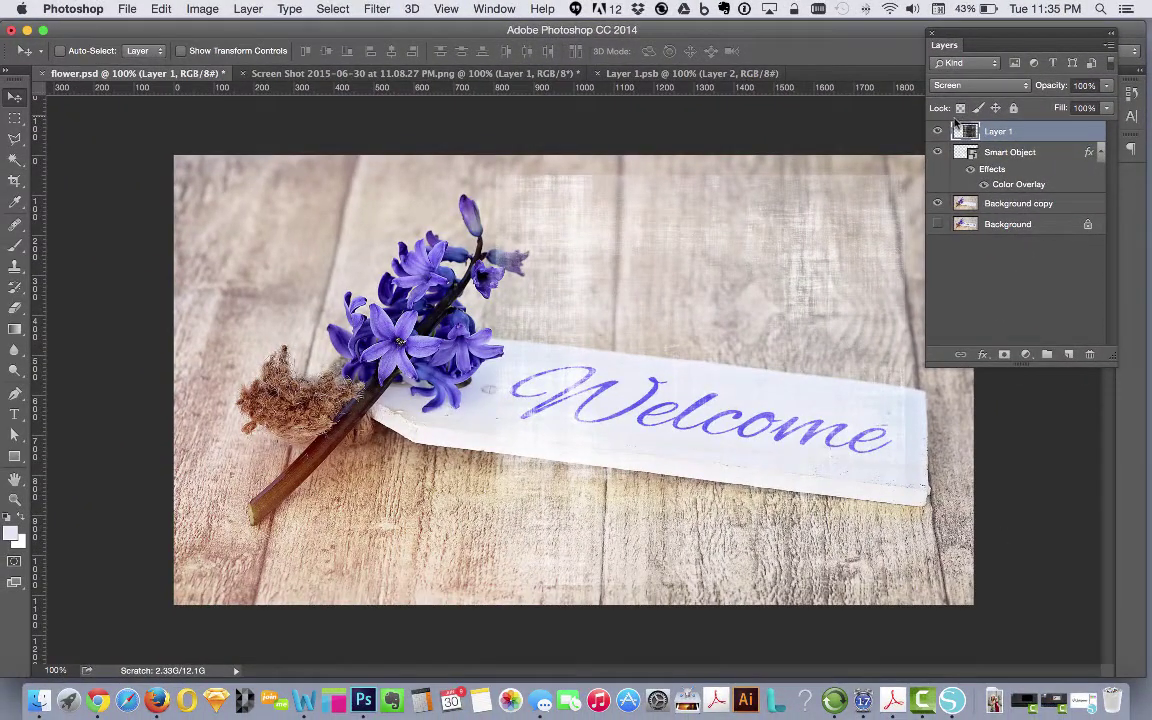
click(1059, 158)
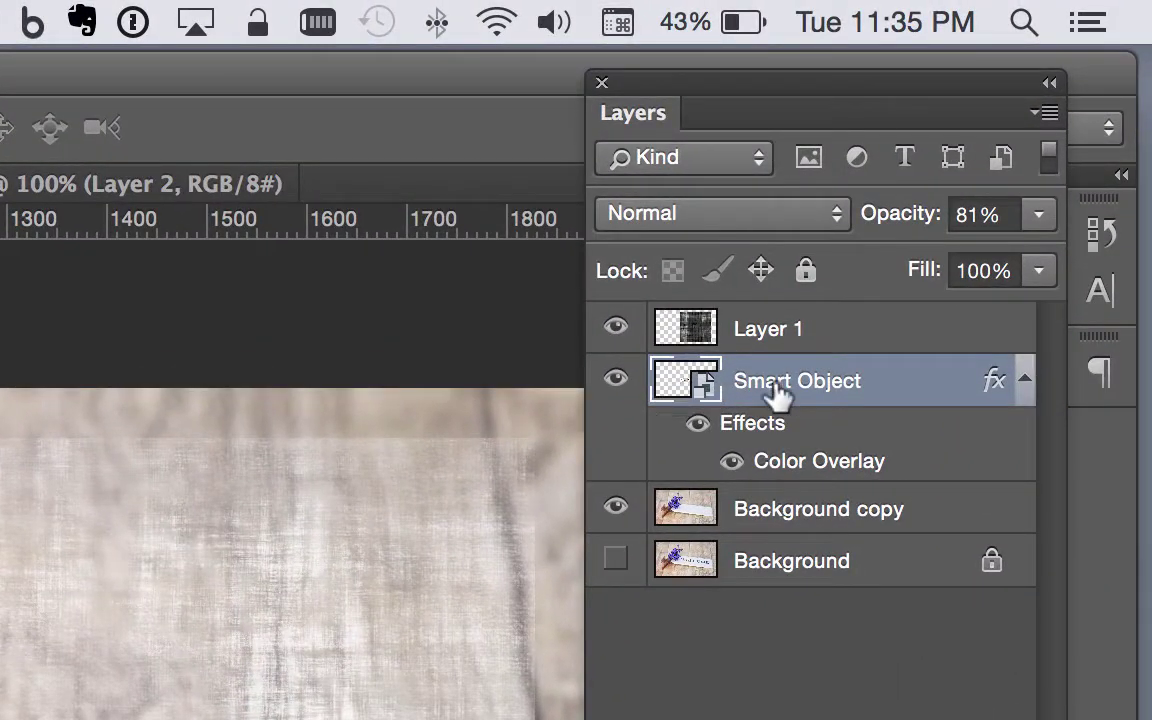
drag(777, 396, 672, 392)
super+click(672, 392)
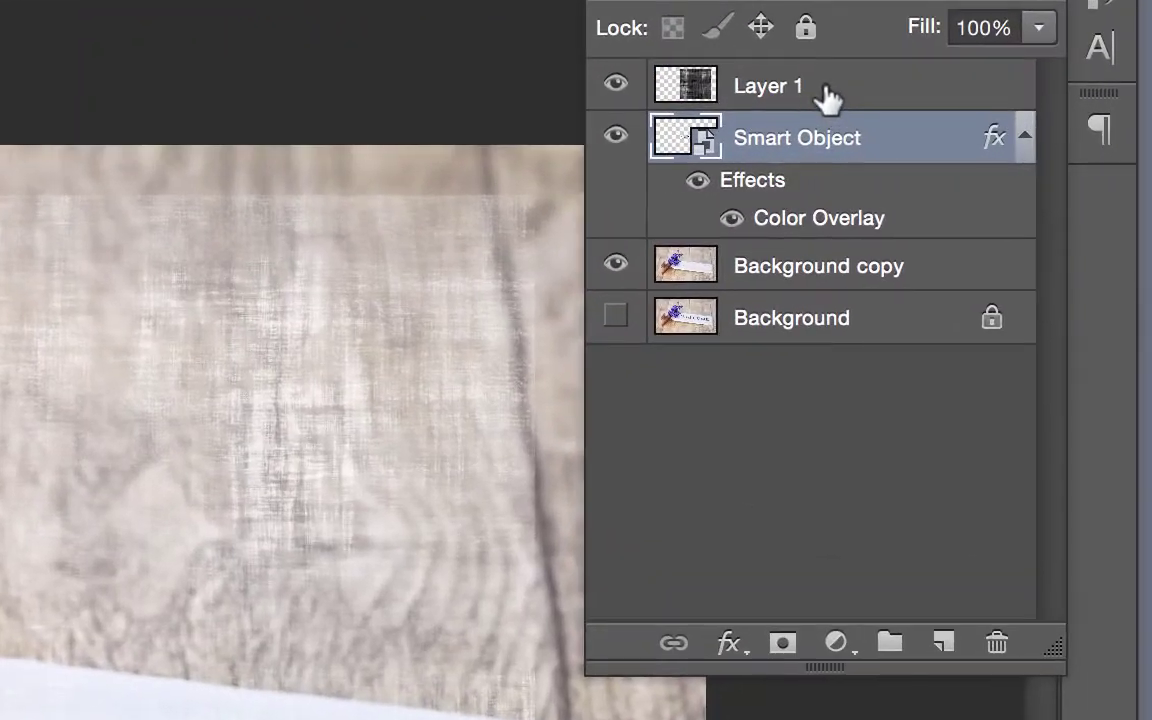
- Add a layer mask to Layer 1 from the Welcome lettering selection
click(995, 125)
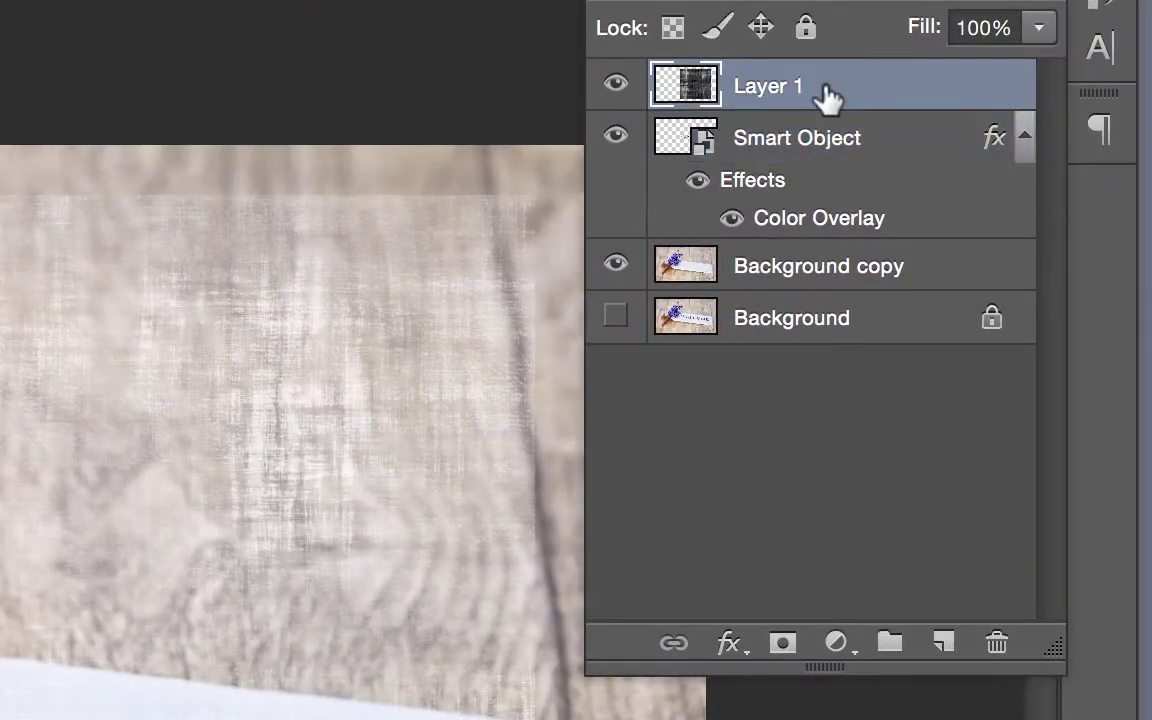
click(784, 645)
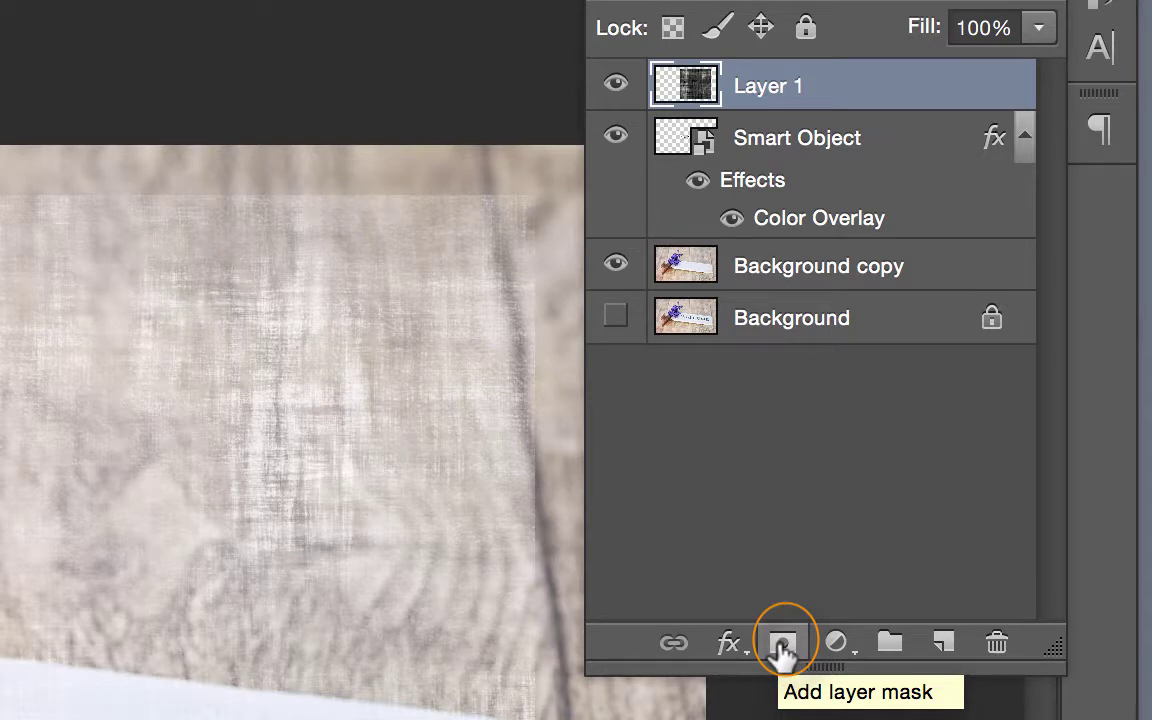
click(781, 645)
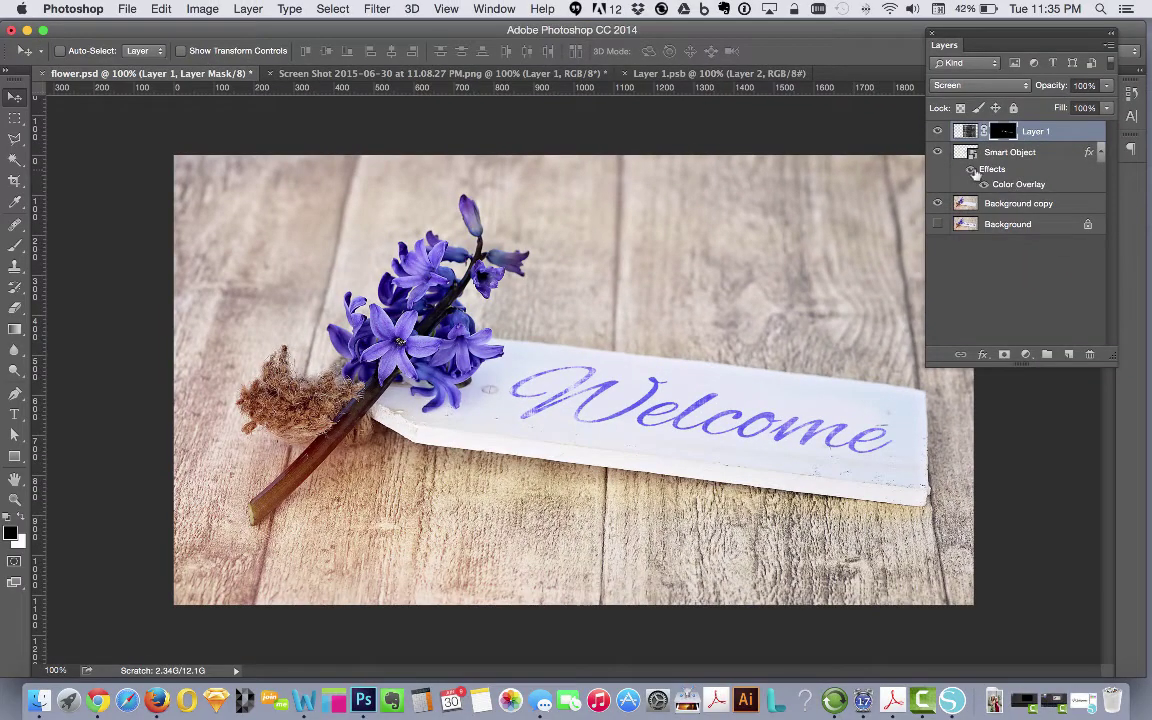
- Change the Color Overlay to magenta and raise the text layer's opacity to 85%
click(973, 171)
click(973, 171)
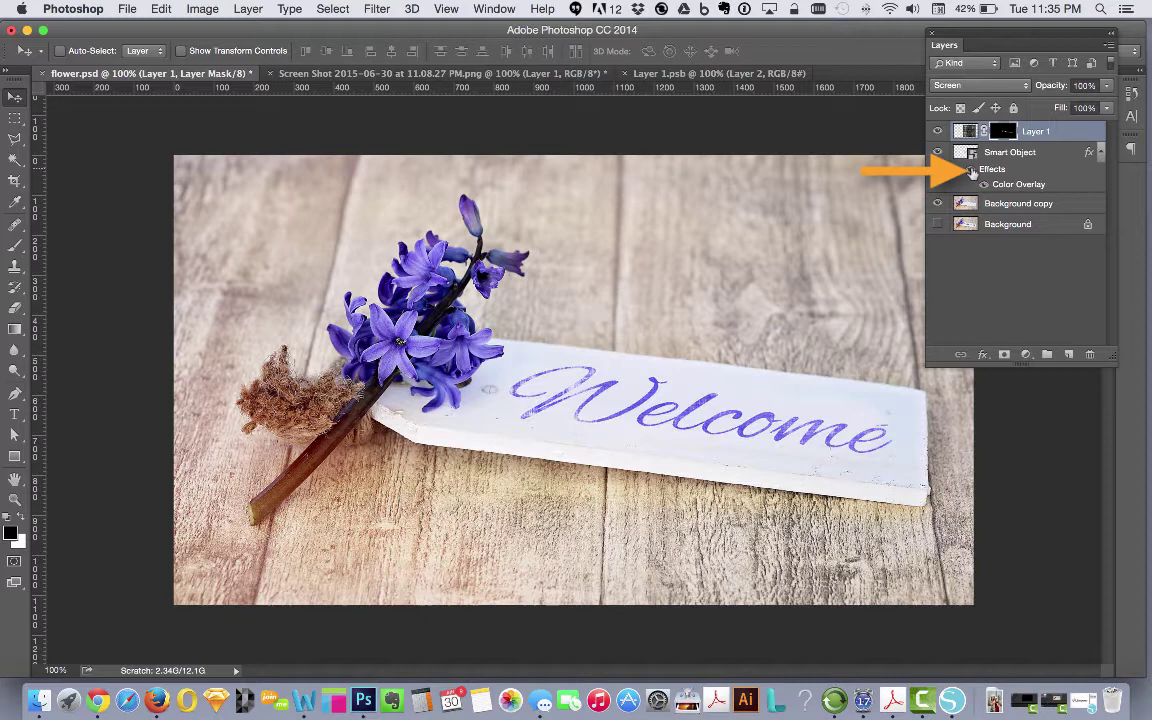
double_click(1016, 186)
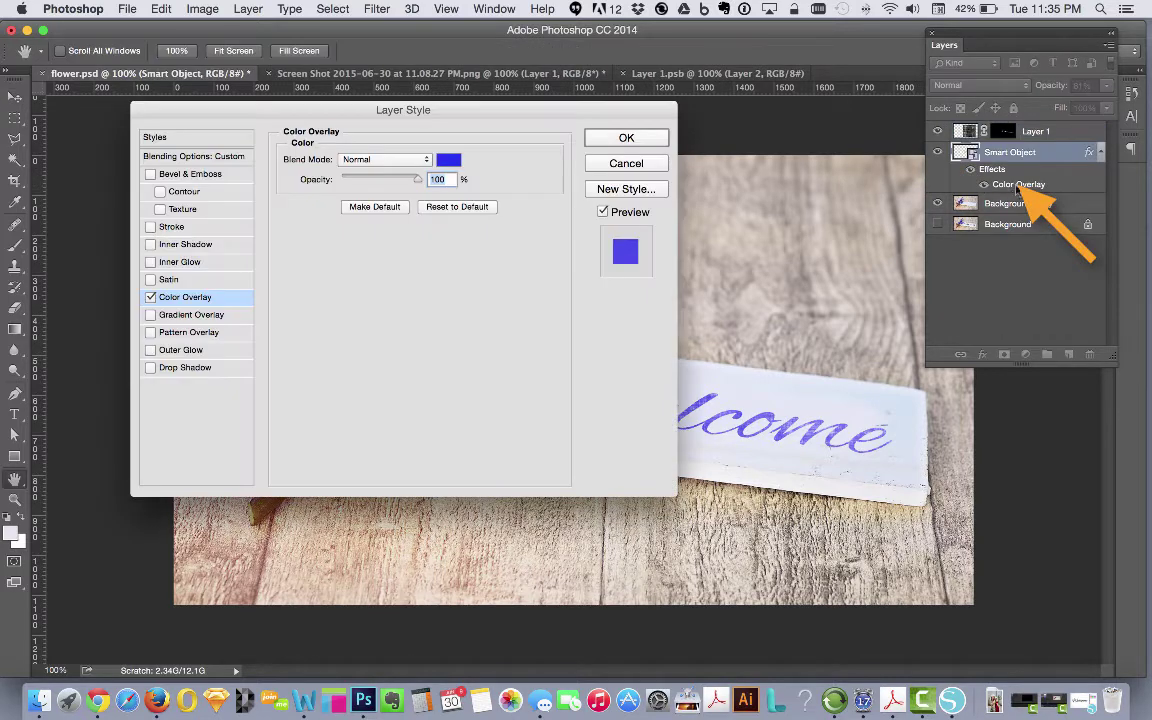
click(447, 160)
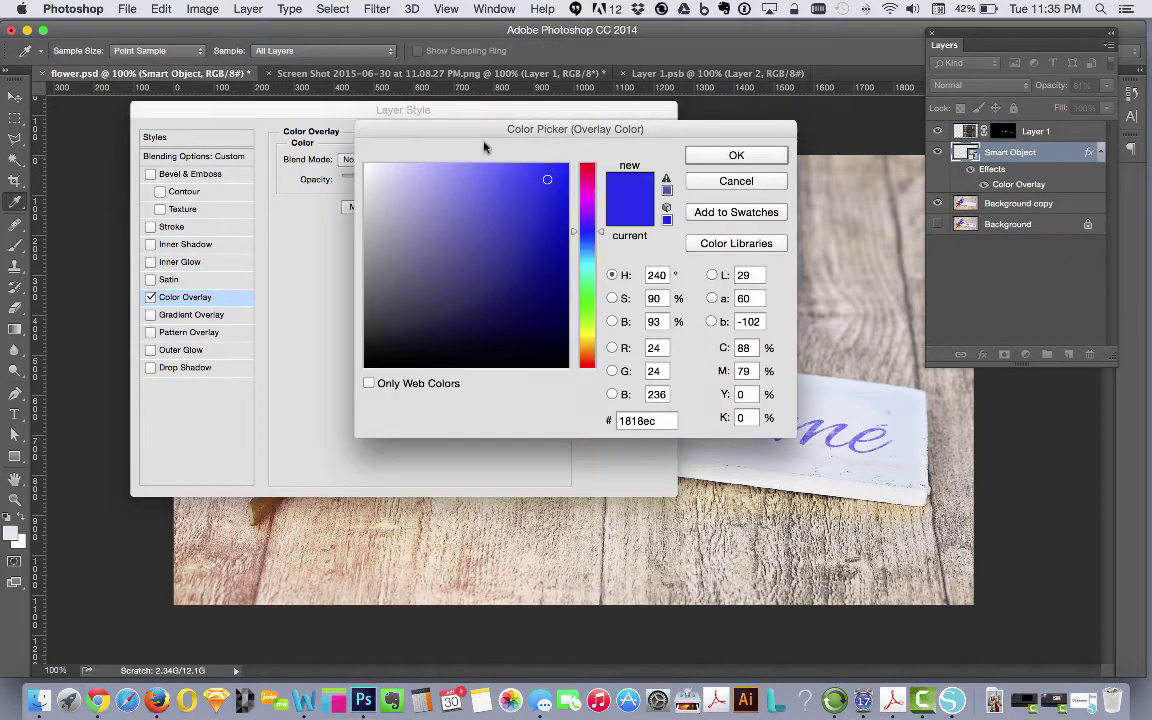
click(585, 198)
click(752, 157)
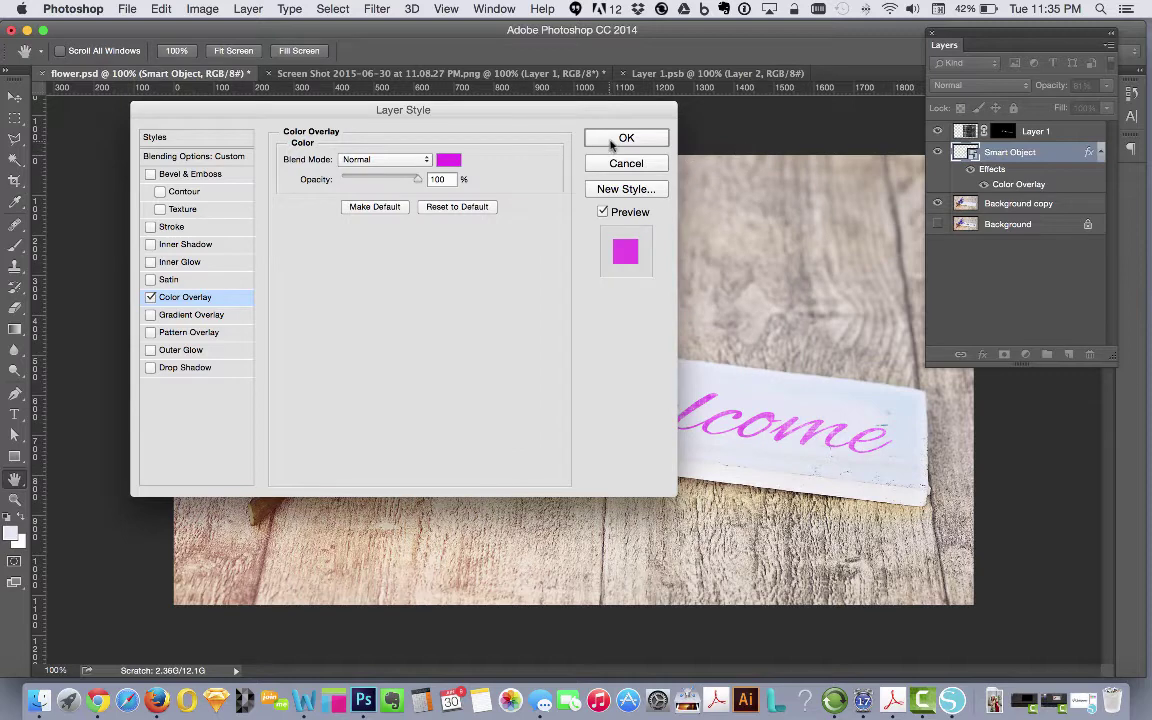
click(626, 137)
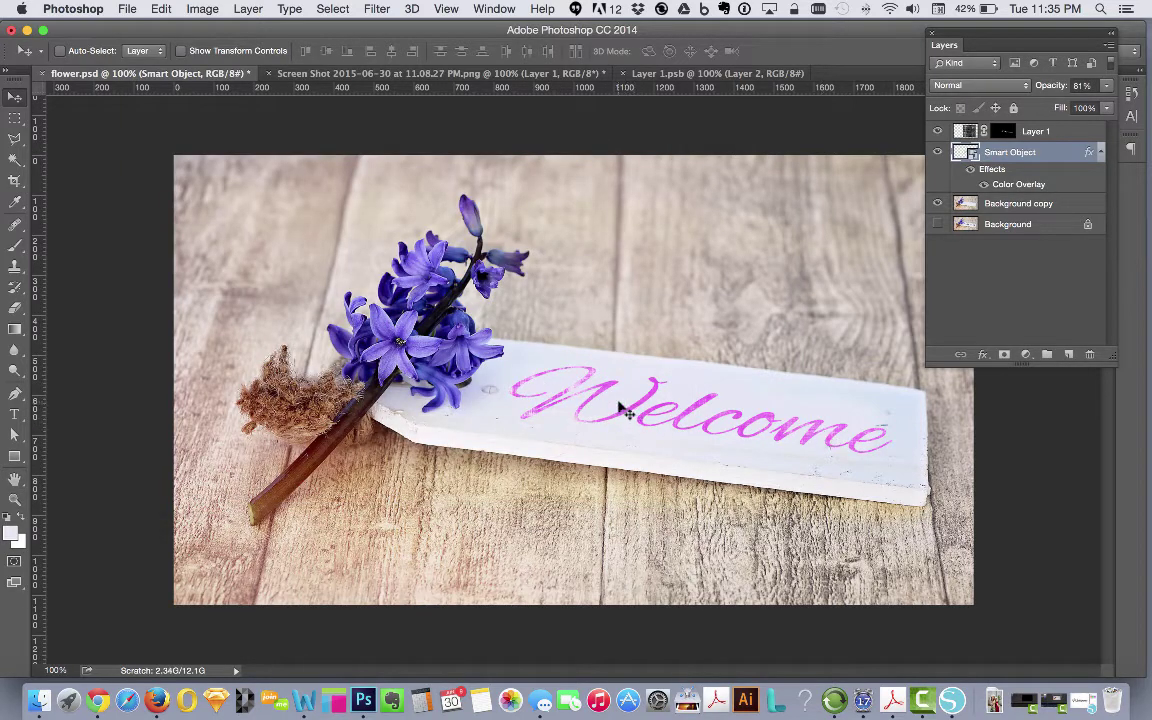
drag(1058, 87, 1067, 88)
- Darken the Color Overlay colour to deep purple #850283
double_click(1018, 186)
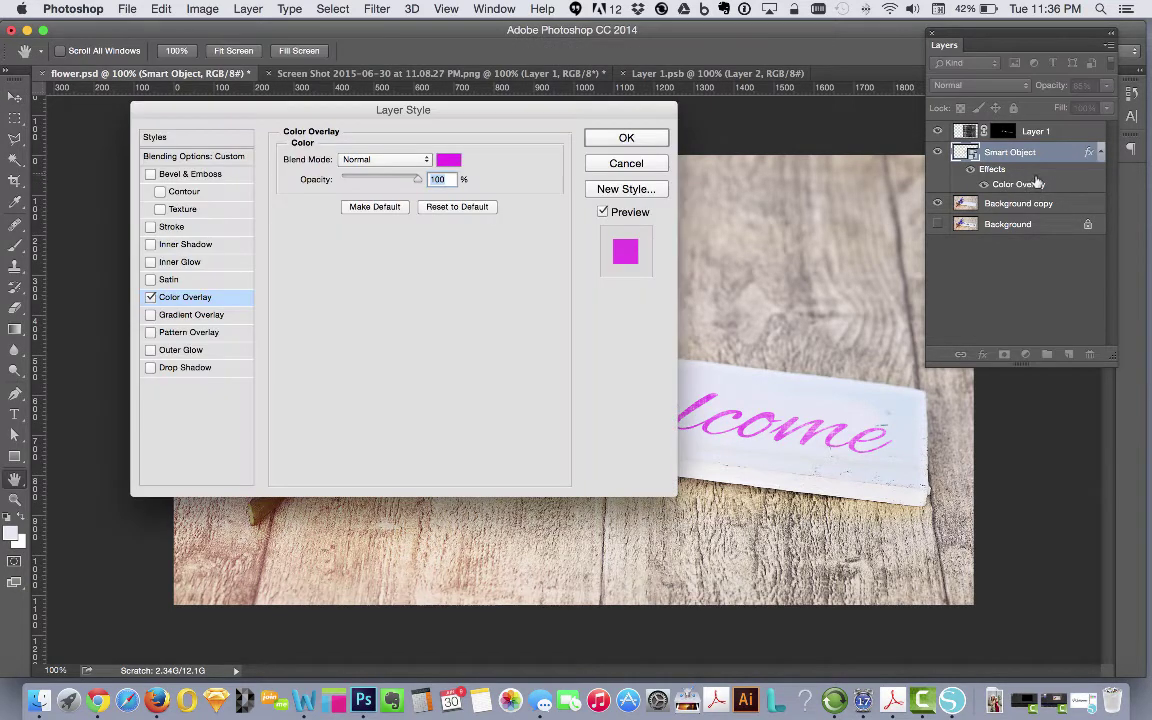
drag(458, 116, 323, 164)
click(303, 208)
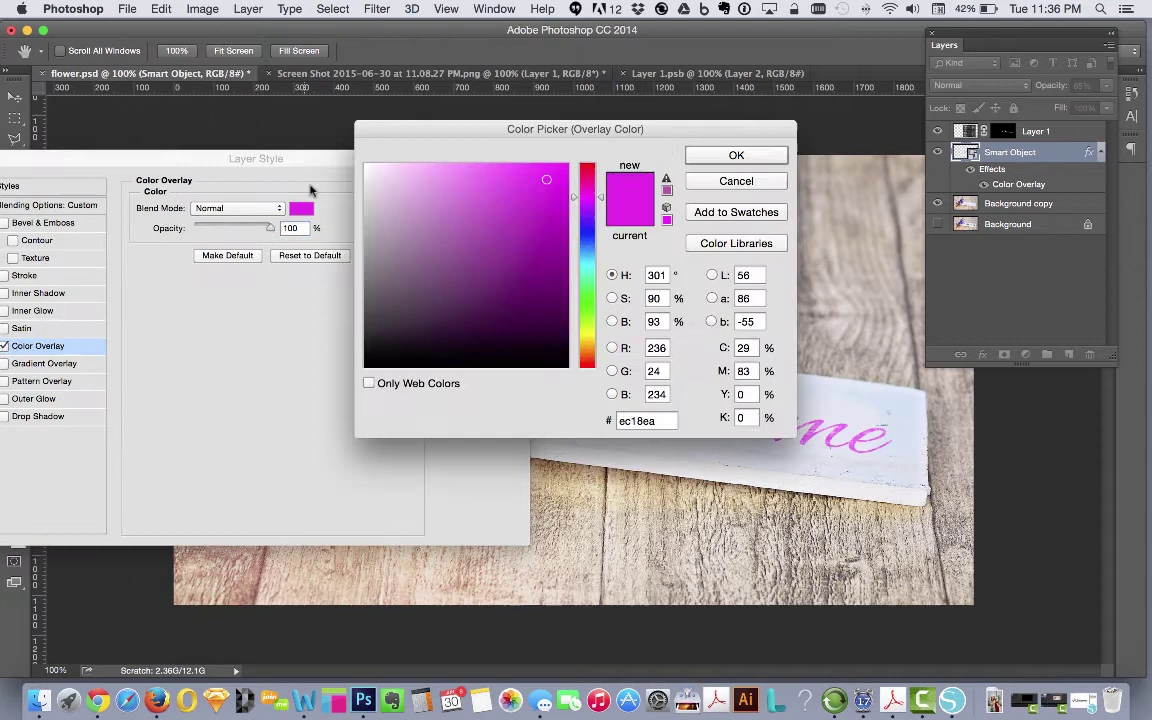
drag(546, 180, 566, 263)
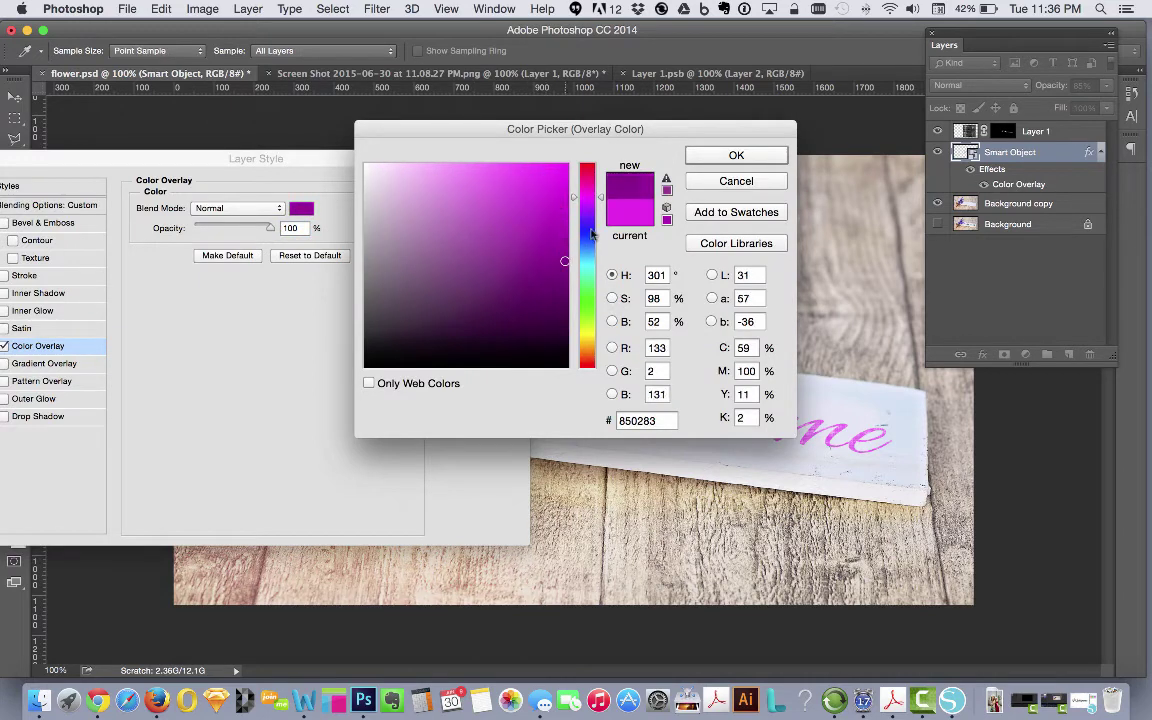
click(736, 155)
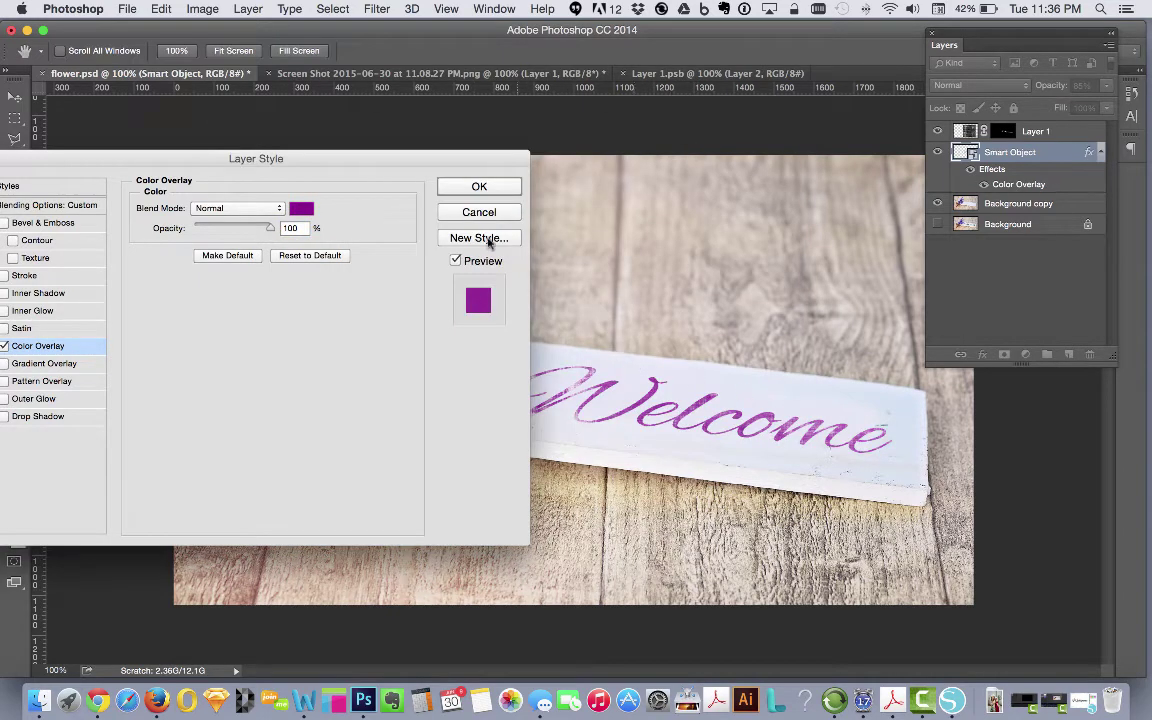
drag(296, 162, 311, 117)
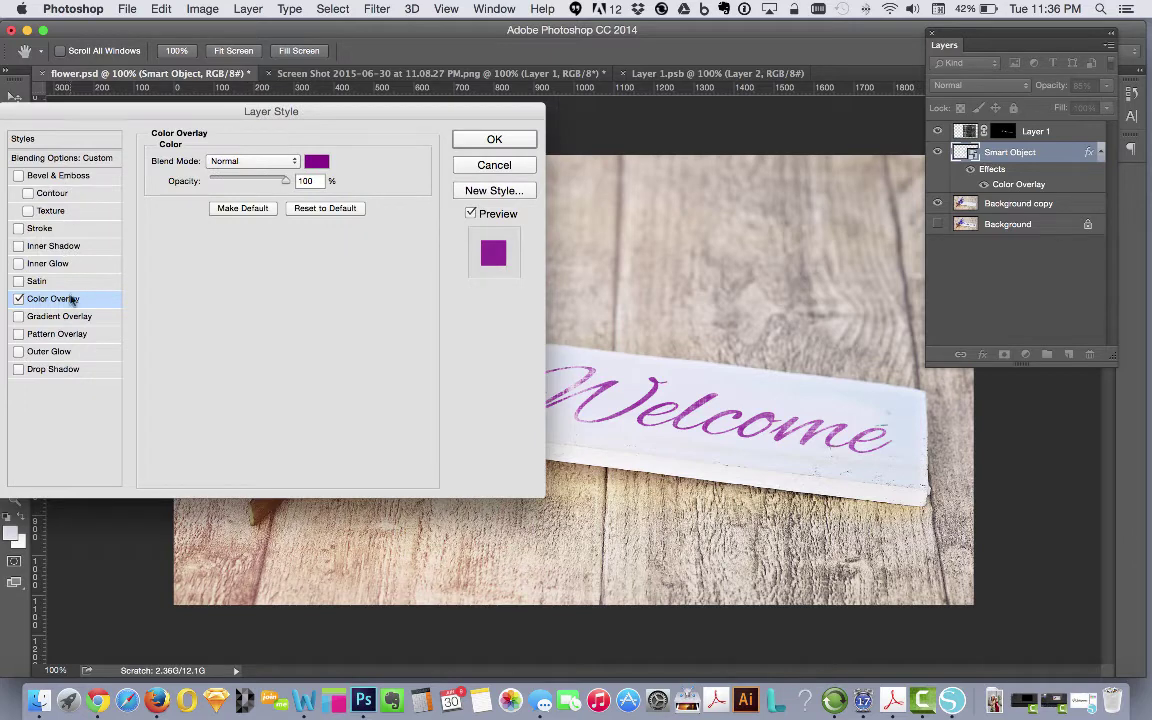
click(458, 138)
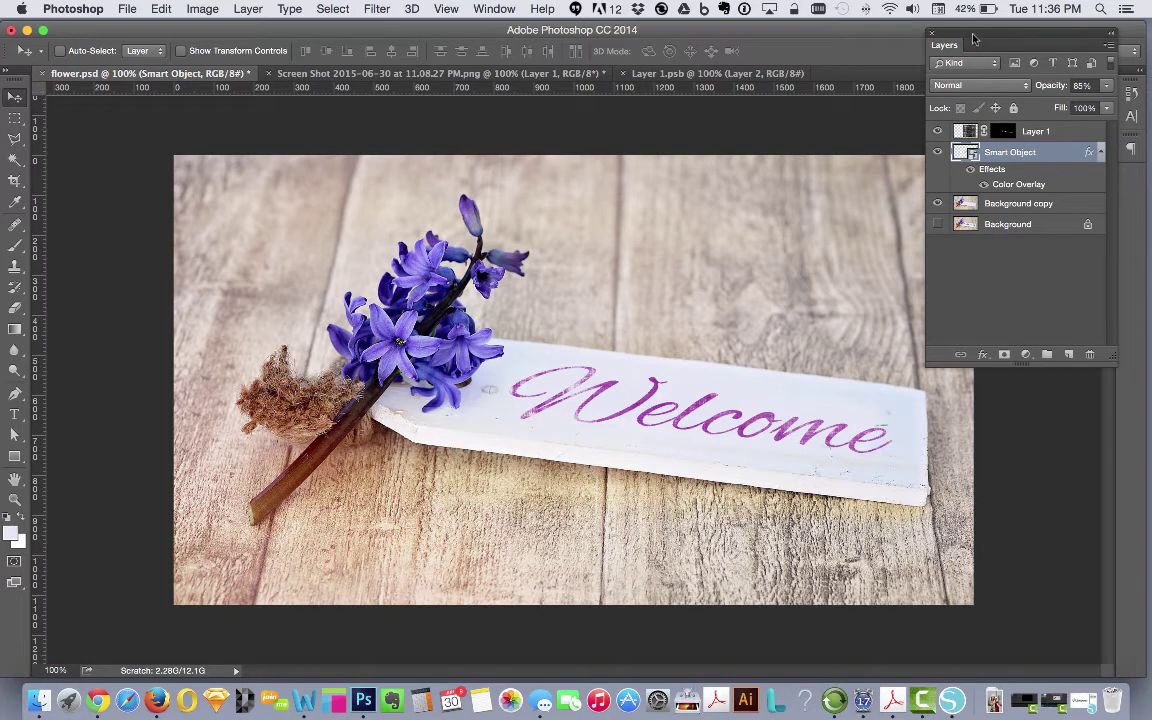
drag(975, 40, 1010, 48)
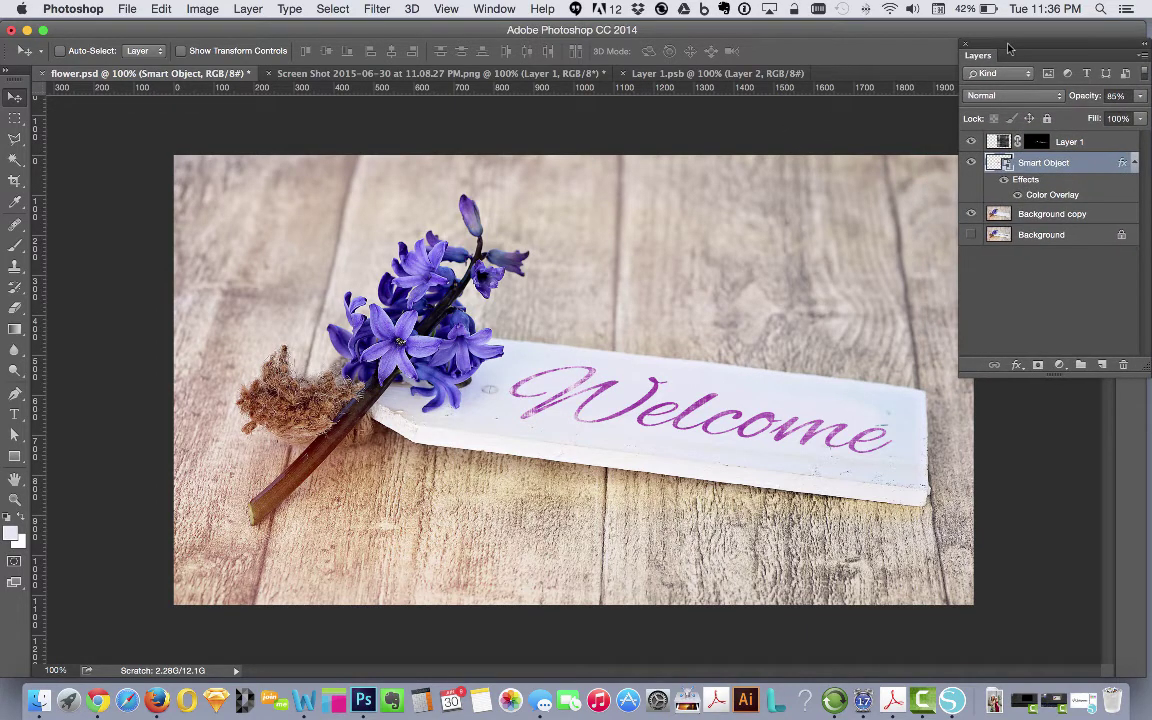